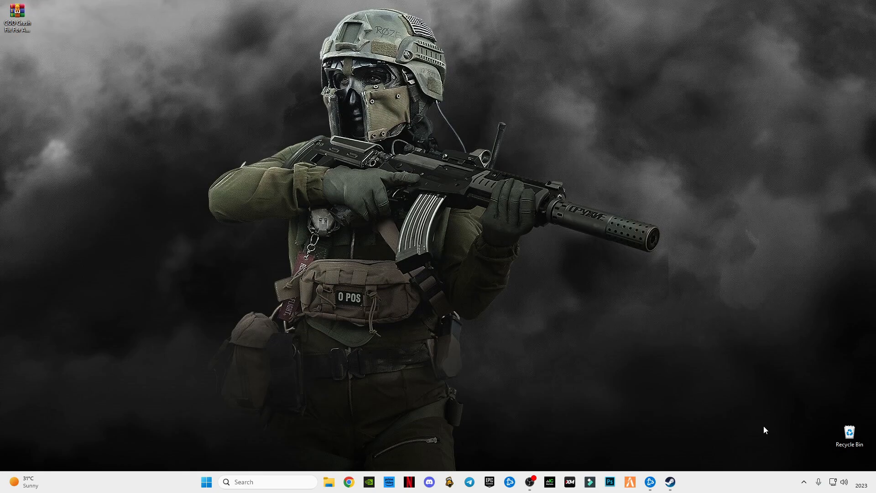
- Bring up AMD Software: Adrenalin Edition settings with Alt+R
{"action": "key", "text": "alt+r"}
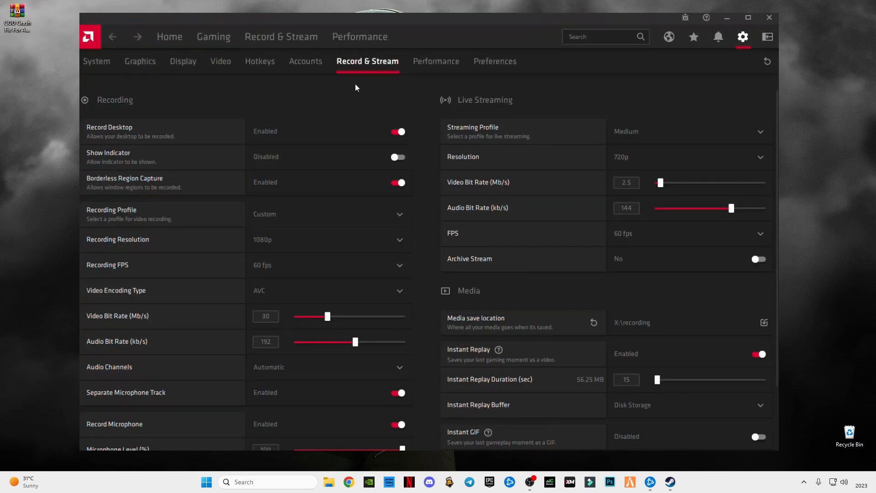
{"action": "scroll", "coordinate": [373, 143], "scroll_direction": "down", "scroll_amount": 2}
{"action": "scroll", "coordinate": [405, 240], "scroll_direction": "up", "scroll_amount": 2}
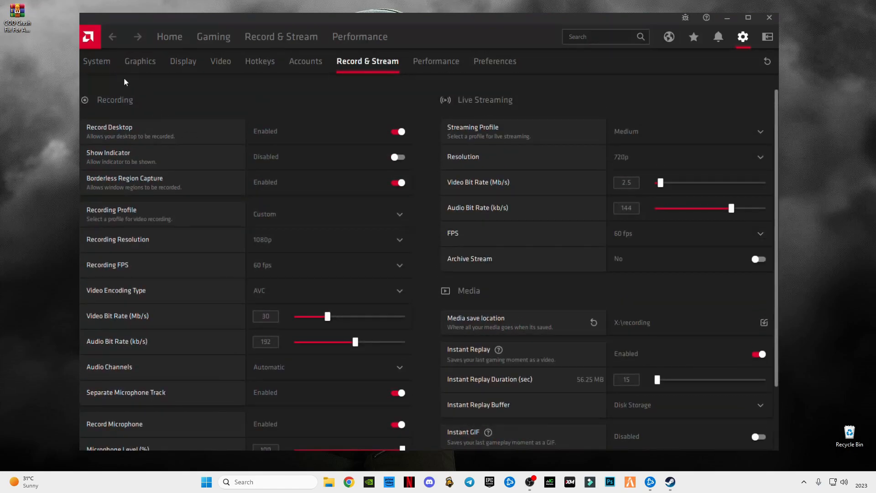
- Review the global Graphics settings with the Advanced options expanded
{"action": "left_click", "coordinate": [141, 66]}
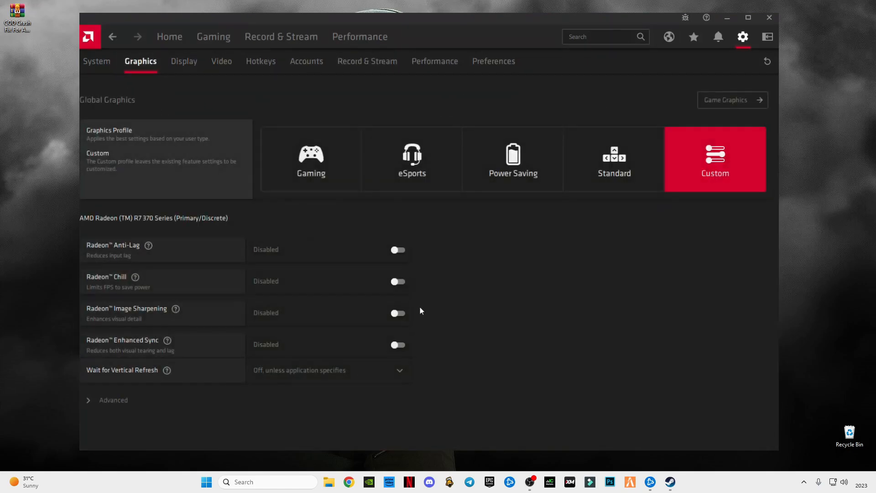
{"action": "left_click", "coordinate": [121, 402]}
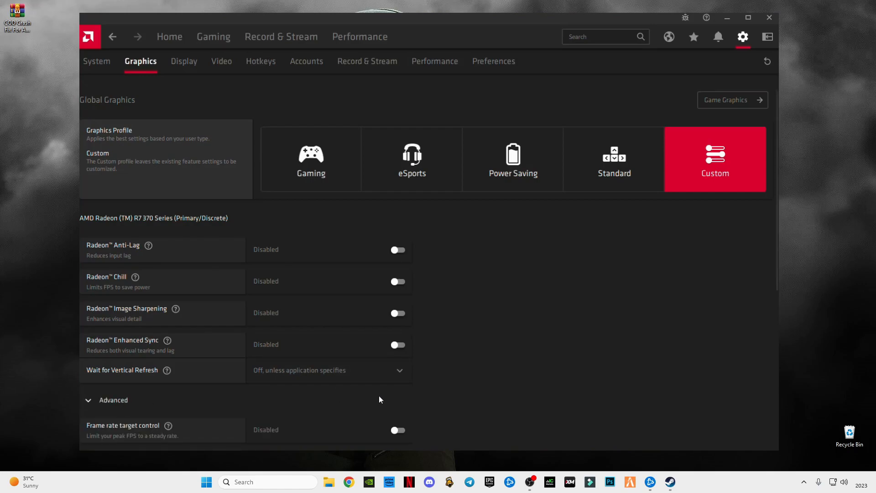
{"action": "scroll", "coordinate": [378, 395], "scroll_direction": "down", "scroll_amount": 3}
{"action": "scroll", "coordinate": [404, 274], "scroll_direction": "down", "scroll_amount": 3}
{"action": "scroll", "coordinate": [383, 260], "scroll_direction": "down", "scroll_amount": 2}
{"action": "scroll", "coordinate": [411, 342], "scroll_direction": "down", "scroll_amount": 1}
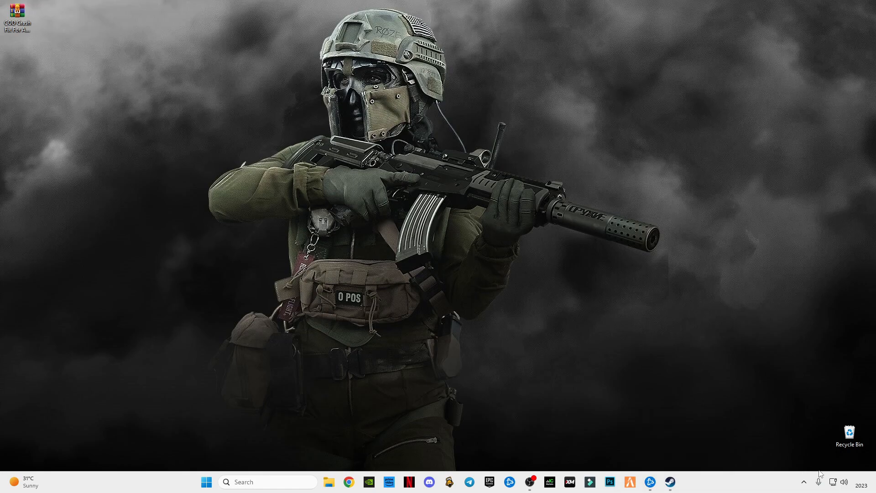
- Quit Steam and Battle.net from the hidden tray icons
{"action": "left_click", "coordinate": [805, 482]}
{"action": "right_click", "coordinate": [802, 454]}
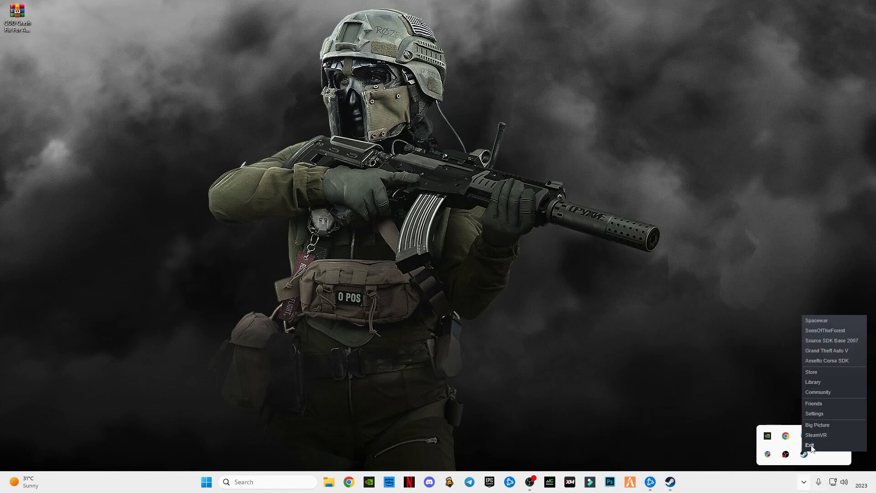
{"action": "left_click", "coordinate": [811, 446]}
{"action": "right_click", "coordinate": [846, 441]}
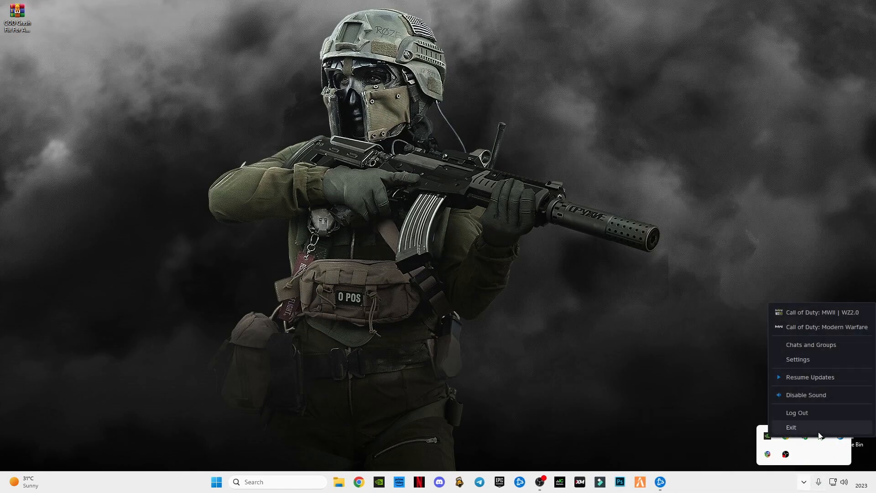
{"action": "left_click", "coordinate": [818, 430]}
{"action": "left_click", "coordinate": [805, 482]}
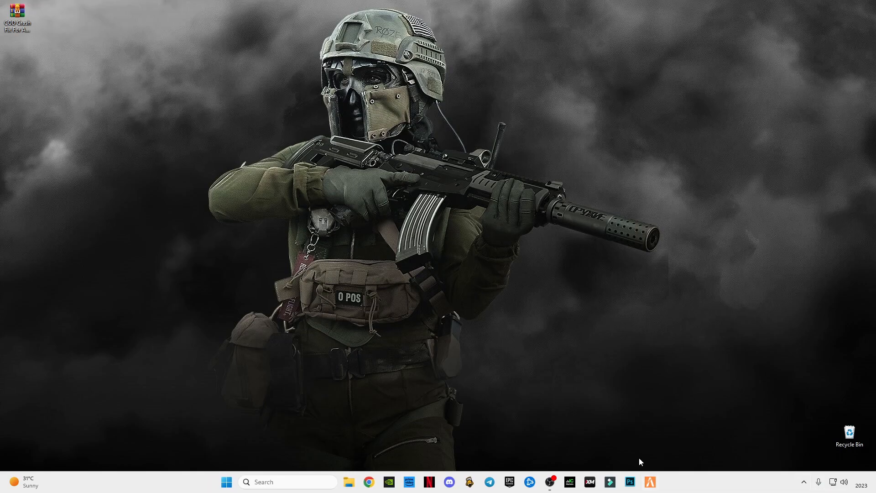
- Launch the Run command box from Windows search
{"action": "left_click", "coordinate": [280, 482]}
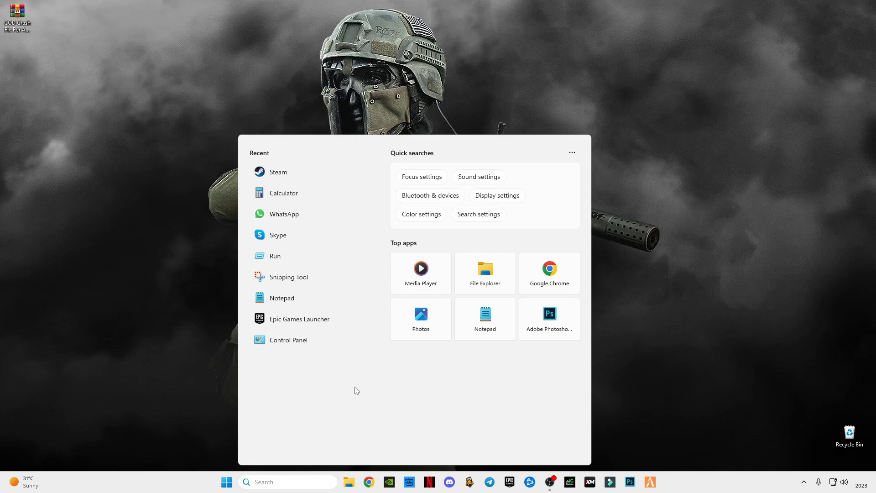
{"action": "type", "text": "run"}
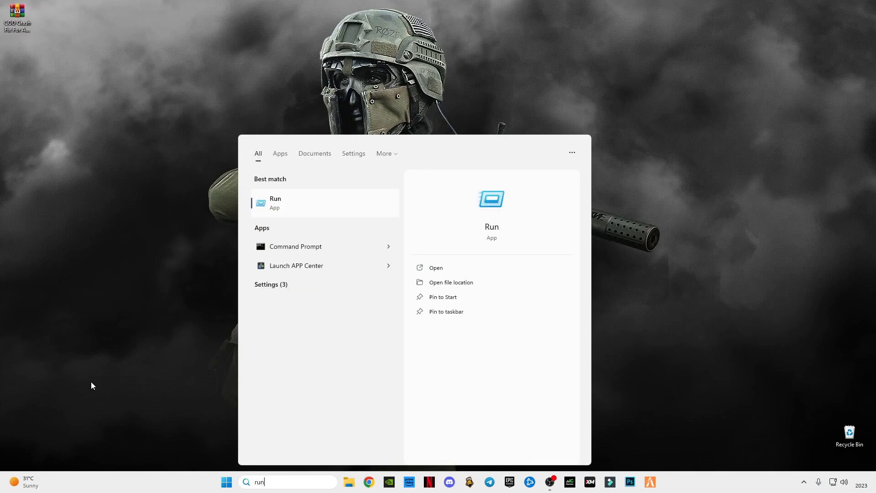
{"action": "key", "text": "Return"}
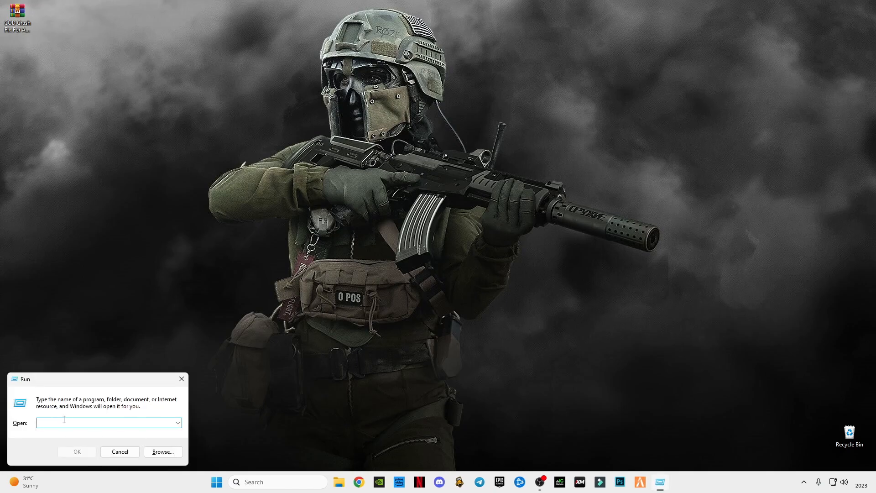
{"action": "type", "text": "temp"}
- Delete everything in the Windows Temp folder, skipping in-use files, and close it
{"action": "left_click", "coordinate": [77, 451]}
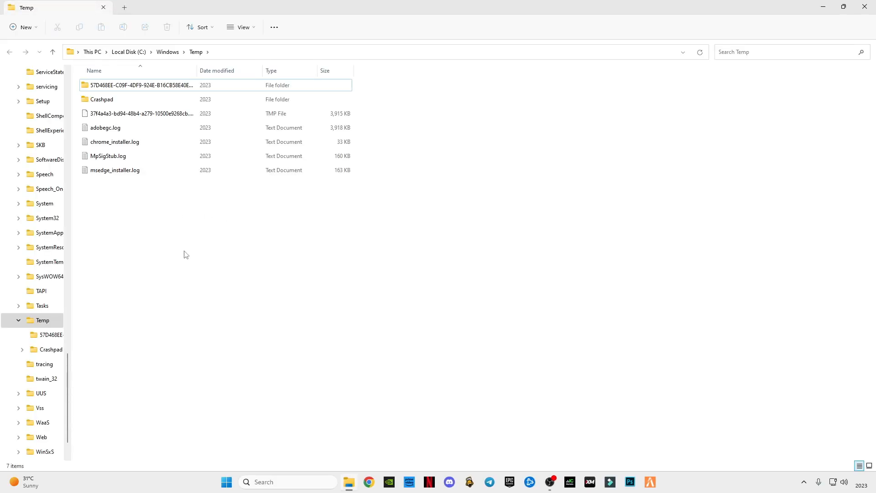
{"action": "key", "text": "ctrl+a"}
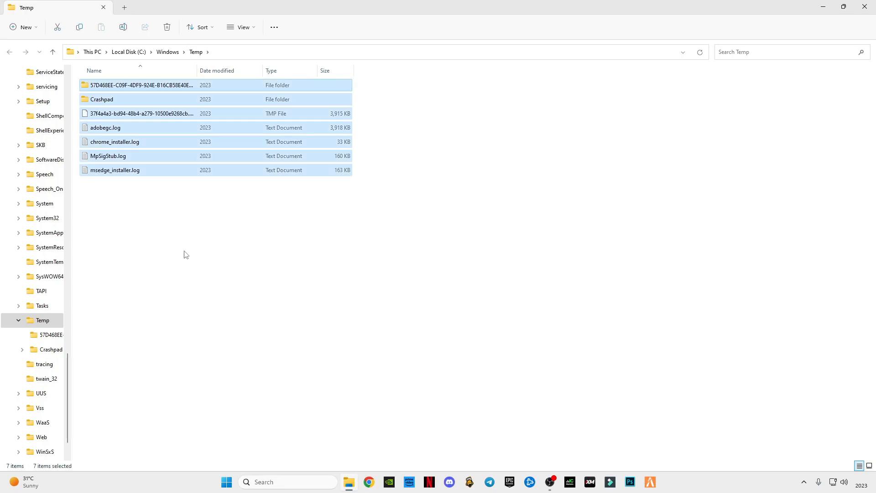
{"action": "key", "text": "Delete"}
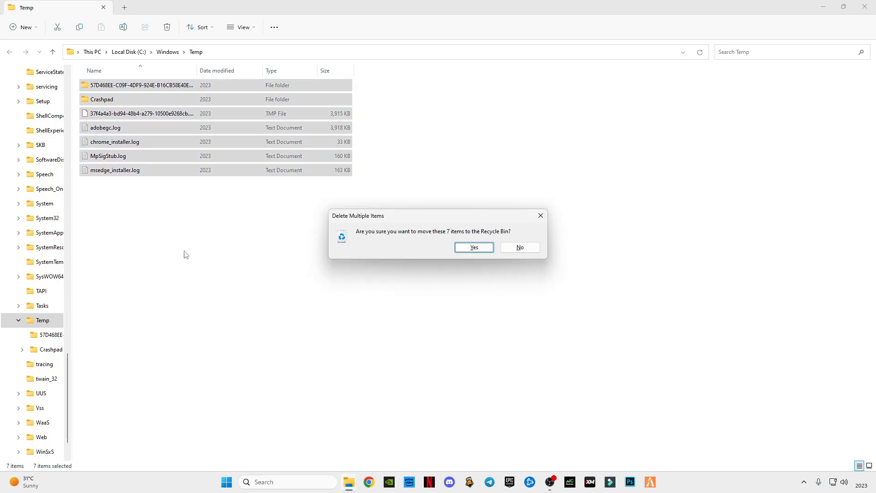
{"action": "left_click", "coordinate": [474, 247]}
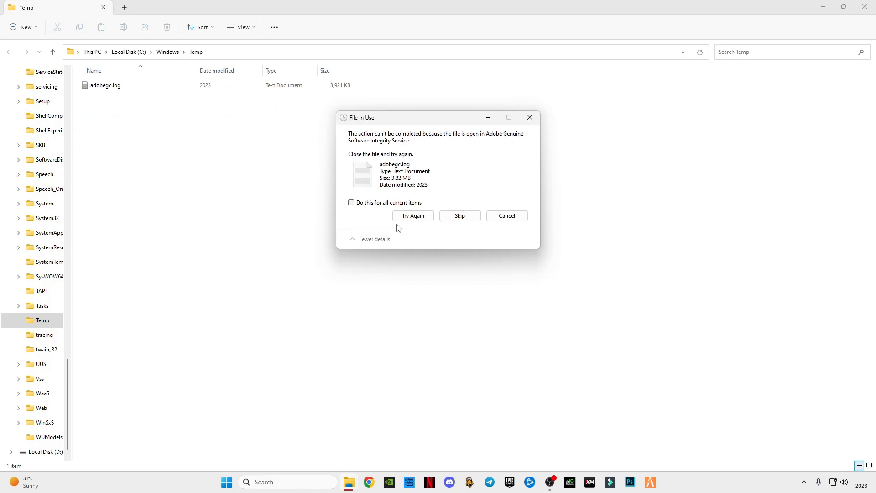
{"action": "left_click", "coordinate": [352, 202]}
{"action": "left_click", "coordinate": [459, 216]}
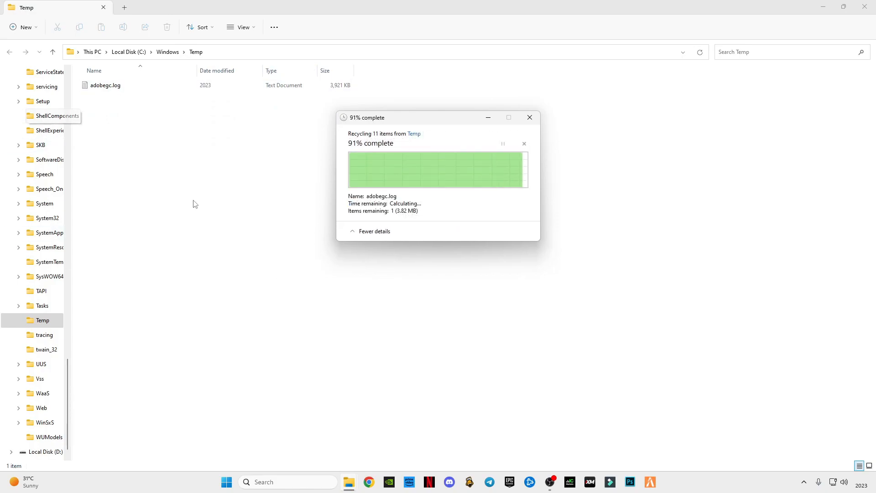
{"action": "left_click", "coordinate": [865, 7]}
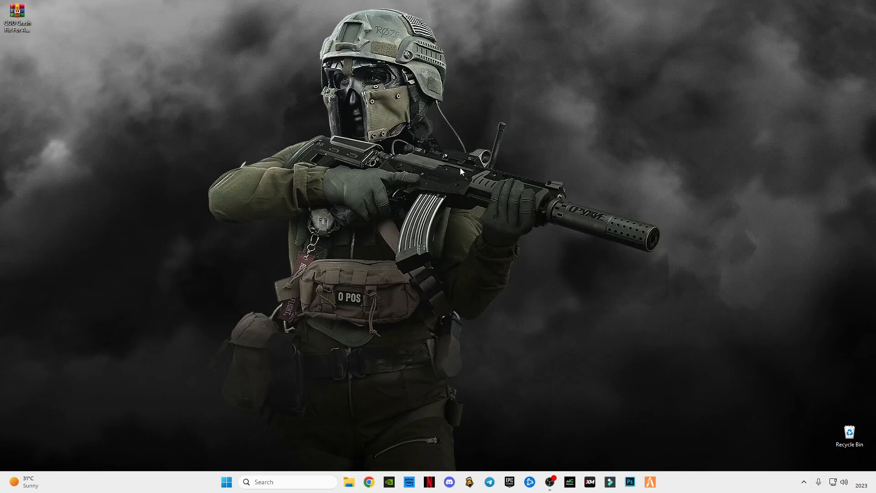
- Open the user's %temp% folder via Run and delete all 162 items
{"action": "key", "text": "super+r"}
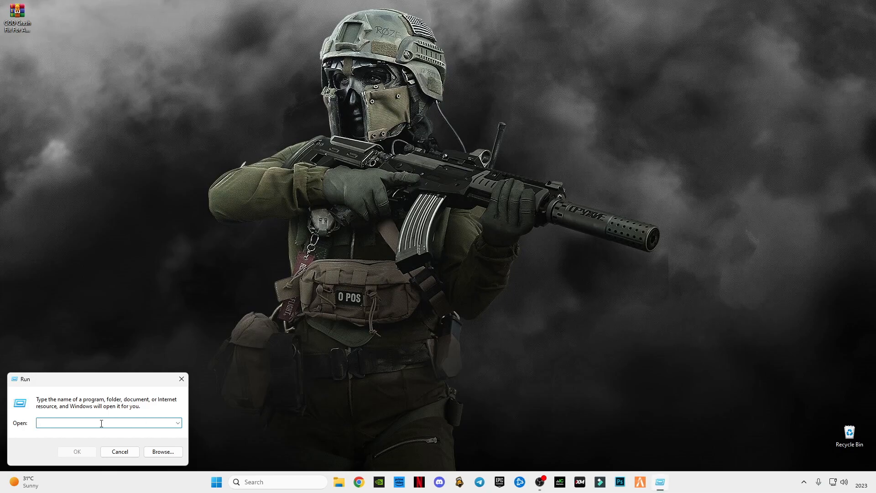
{"action": "type", "text": "%"}
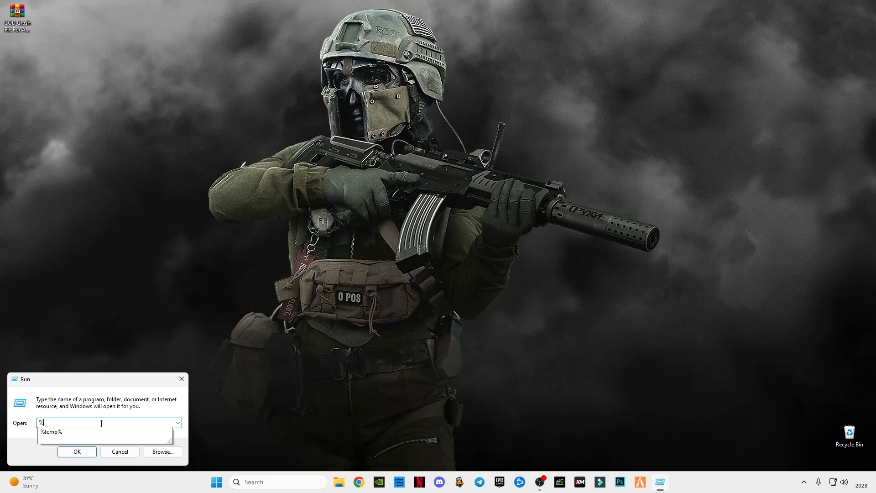
{"action": "type", "text": "temp"}
{"action": "type", "text": "%"}
{"action": "key", "text": "Return"}
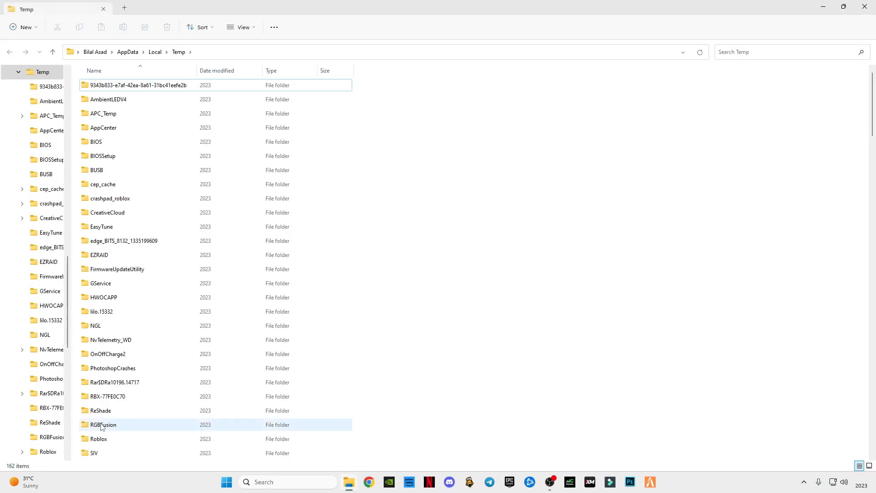
{"action": "left_click", "coordinate": [168, 221]}
{"action": "key", "text": "ctrl+a"}
{"action": "key", "text": "Delete"}
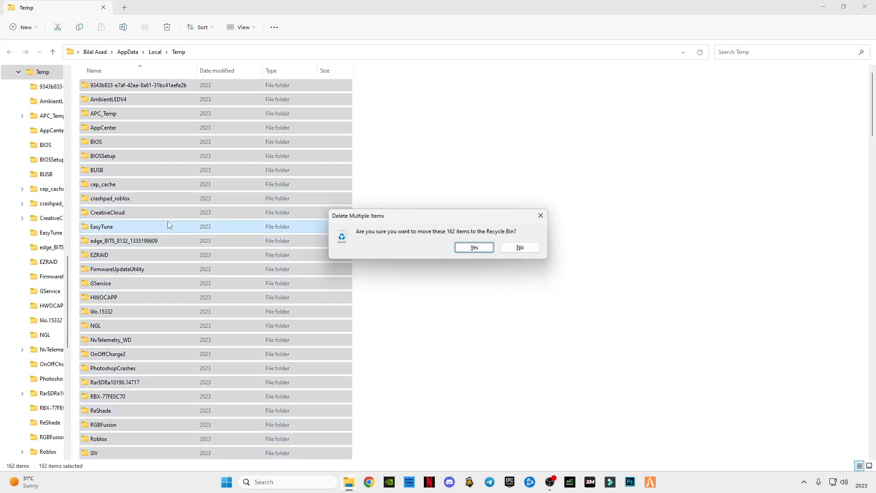
- Confirm the deletion, skip the seven in-use files, and close the folder
{"action": "left_click", "coordinate": [473, 246]}
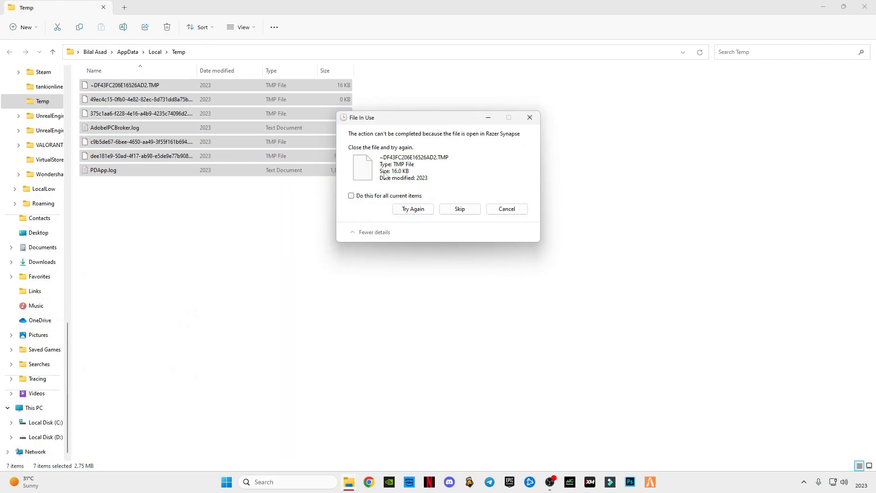
{"action": "left_click", "coordinate": [351, 196]}
{"action": "left_click", "coordinate": [459, 209]}
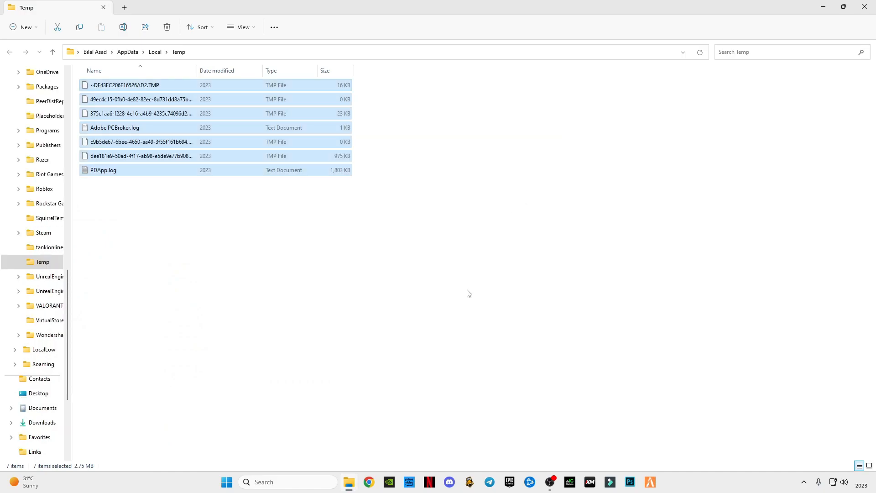
{"action": "left_click", "coordinate": [343, 285]}
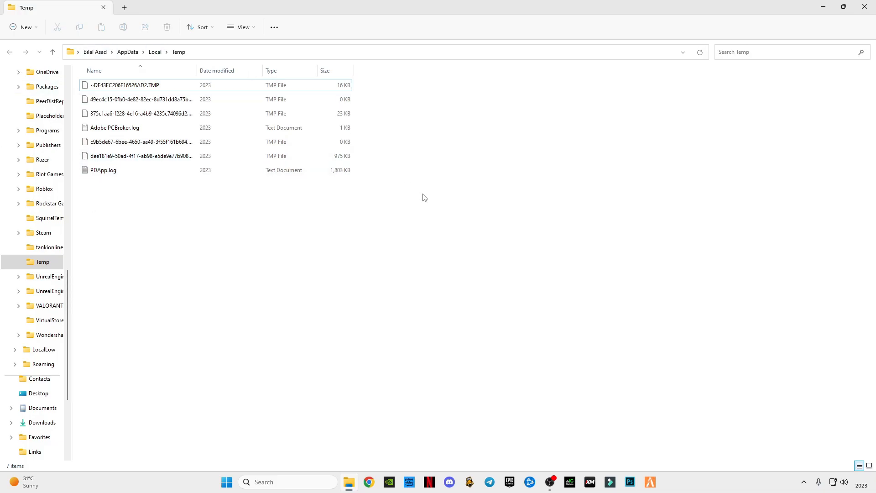
{"action": "left_click", "coordinate": [864, 6]}
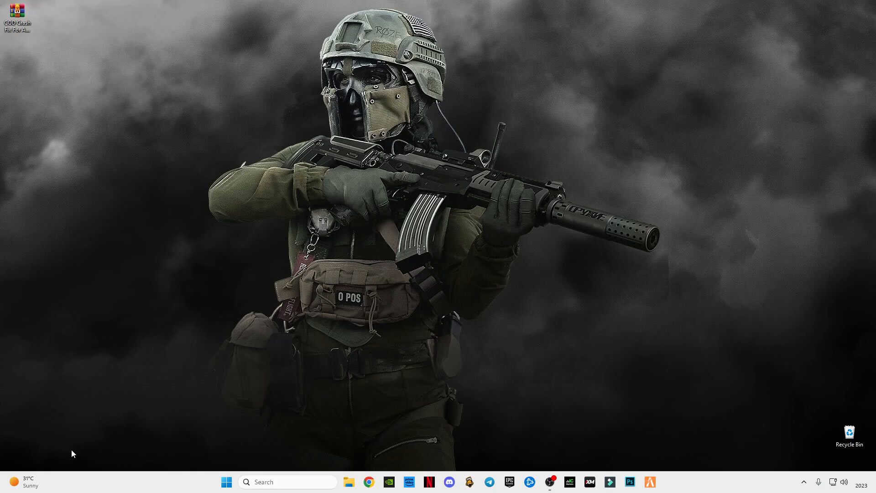
- Open the Prefetch folder via Run and permanently delete all its files
{"action": "key", "text": "super+r"}
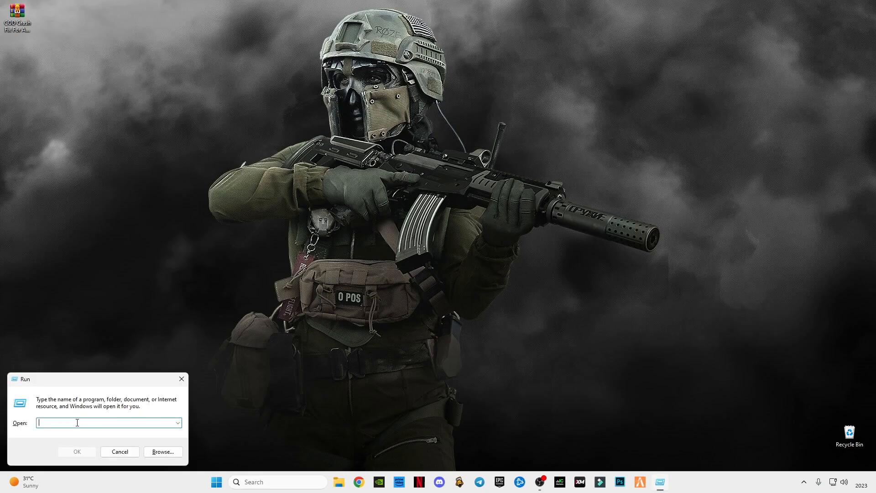
{"action": "type", "text": "prefe"}
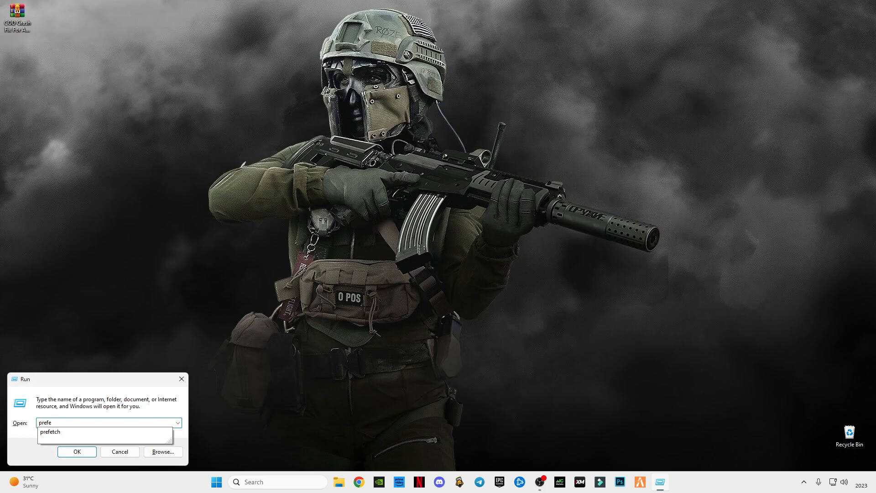
{"action": "type", "text": "tch"}
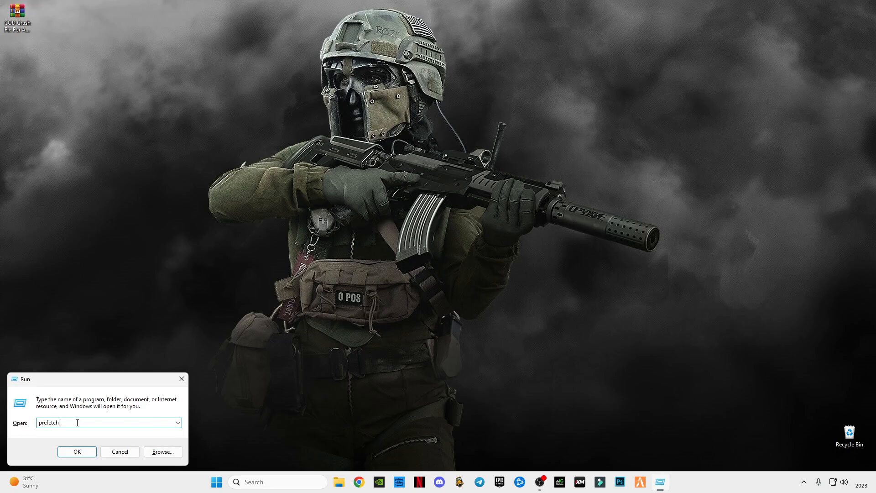
{"action": "key", "text": "Return"}
{"action": "key", "text": "ctrl+a"}
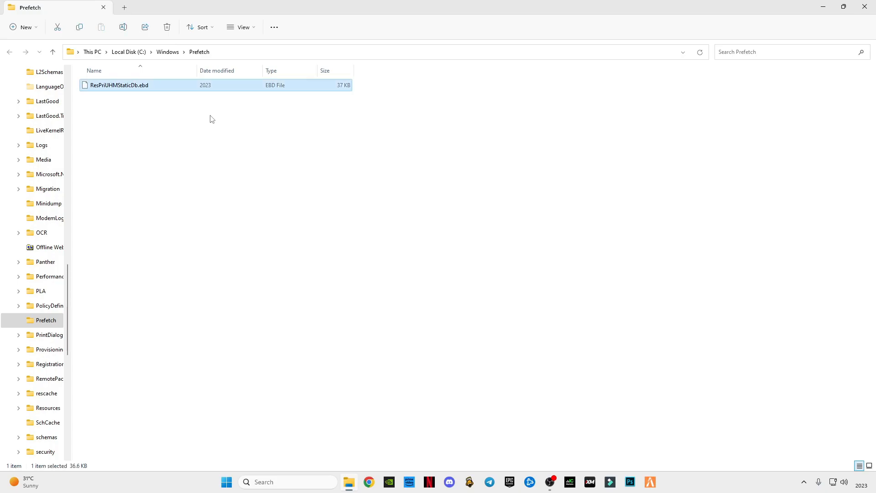
{"action": "key", "text": "shift+Delete"}
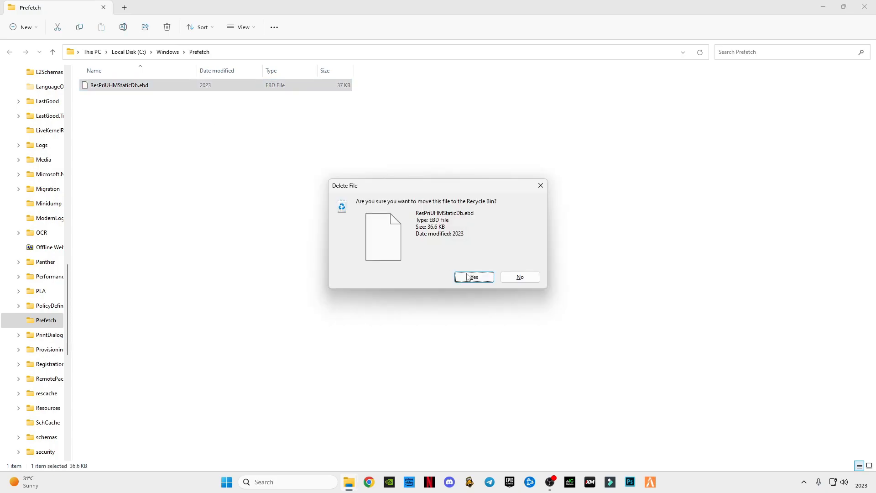
{"action": "left_click", "coordinate": [470, 277]}
{"action": "left_click", "coordinate": [864, 6]}
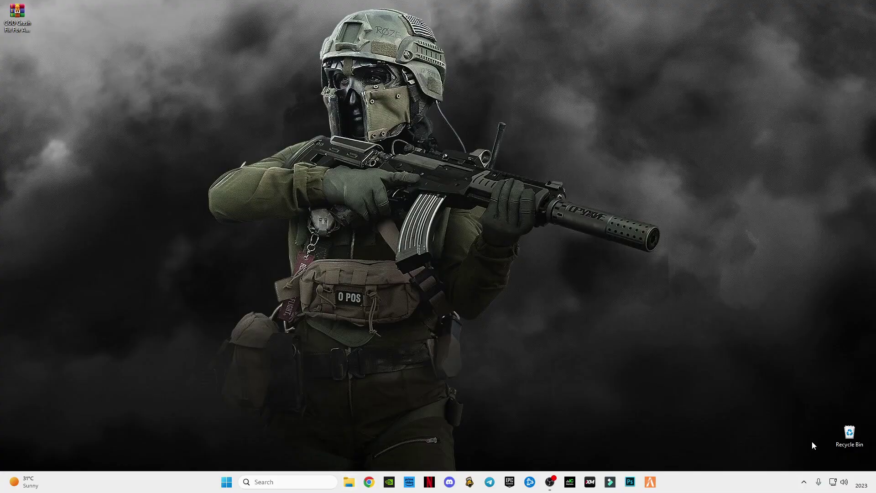
- Empty the Recycle Bin from the desktop
{"action": "right_click", "coordinate": [851, 437]}
{"action": "left_click", "coordinate": [765, 362]}
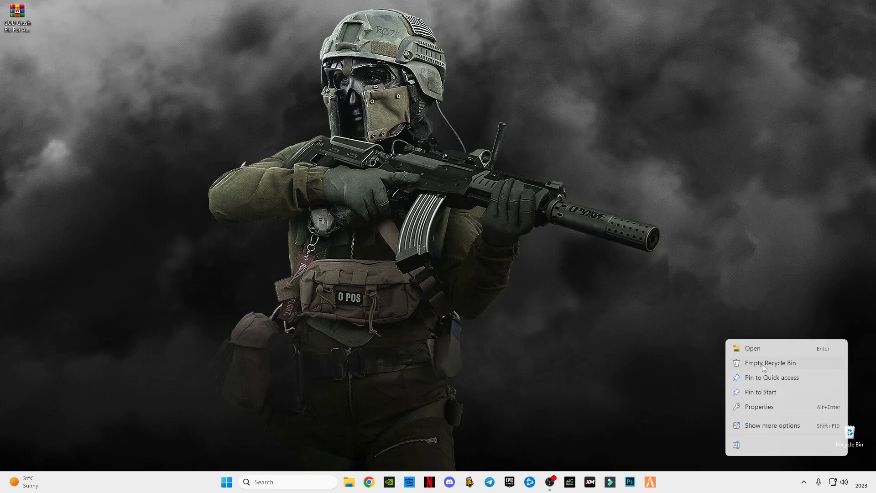
{"action": "left_click", "coordinate": [473, 247]}
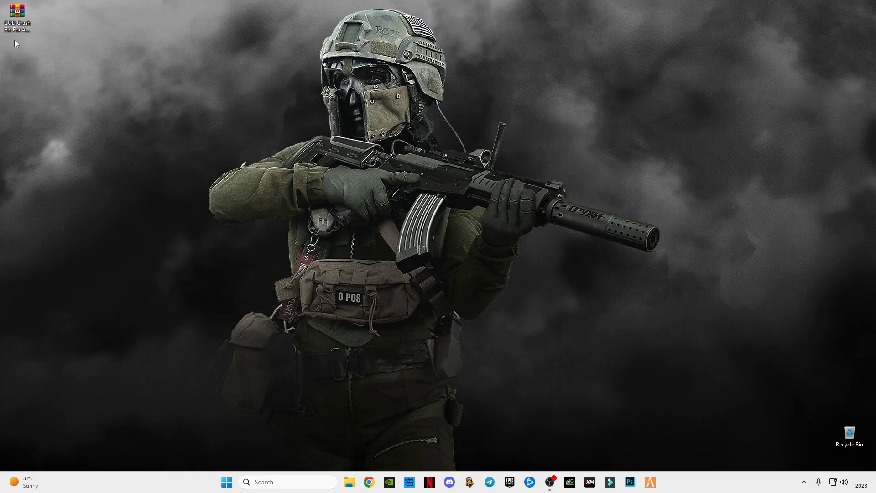
- Extract the COD Crash Fix For AMD archive onto the desktop
{"action": "left_click", "coordinate": [15, 27]}
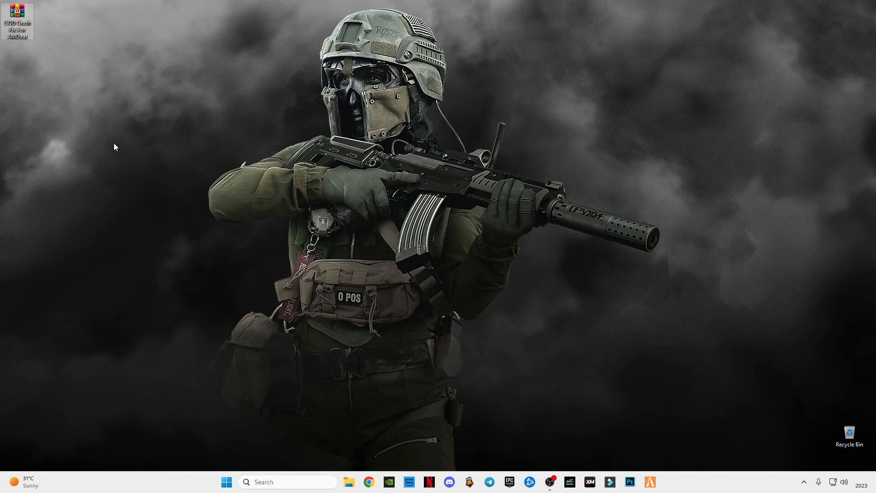
{"action": "right_click", "coordinate": [24, 15]}
{"action": "mouse_move", "coordinate": [59, 57]}
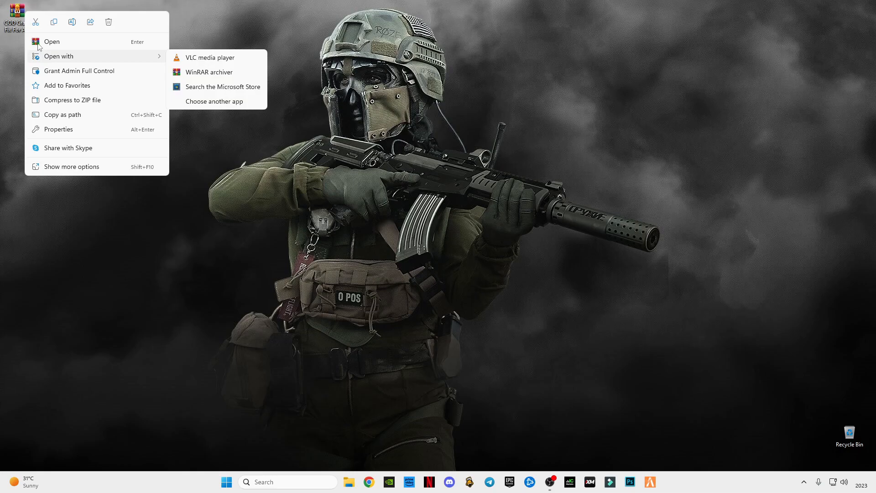
{"action": "left_click", "coordinate": [68, 169]}
{"action": "left_click", "coordinate": [88, 194]}
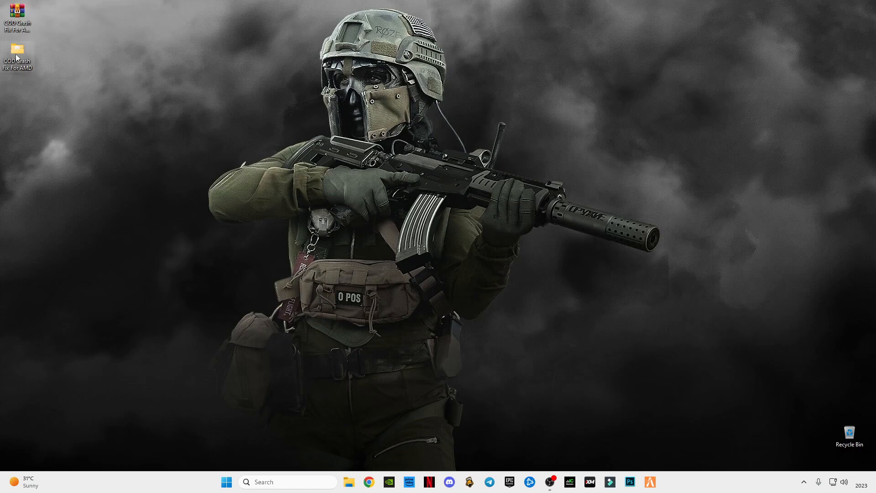
- Open the extracted folder's DirectX Installer subfolder
{"action": "double_click", "coordinate": [17, 50]}
{"action": "mouse_move", "coordinate": [145, 171]}
{"action": "left_mouse_down"}
{"action": "mouse_move", "coordinate": [127, 143]}
{"action": "mouse_move", "coordinate": [112, 176]}
{"action": "left_mouse_up"}
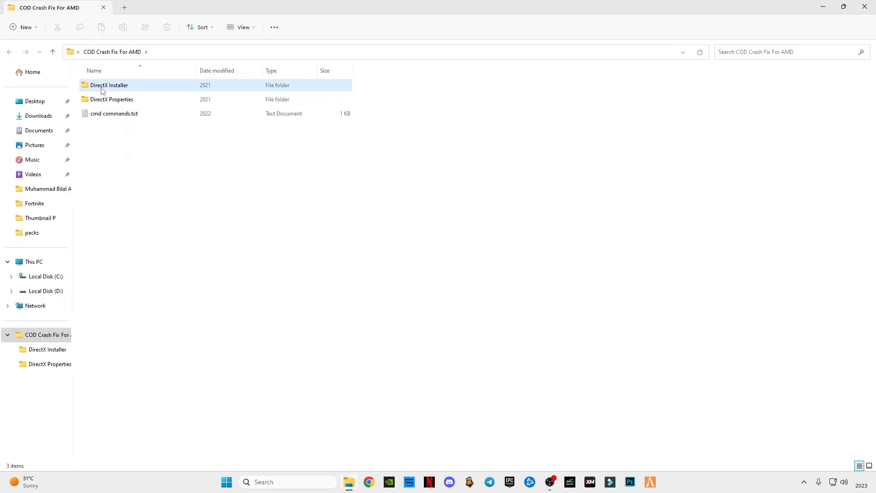
{"action": "double_click", "coordinate": [101, 88]}
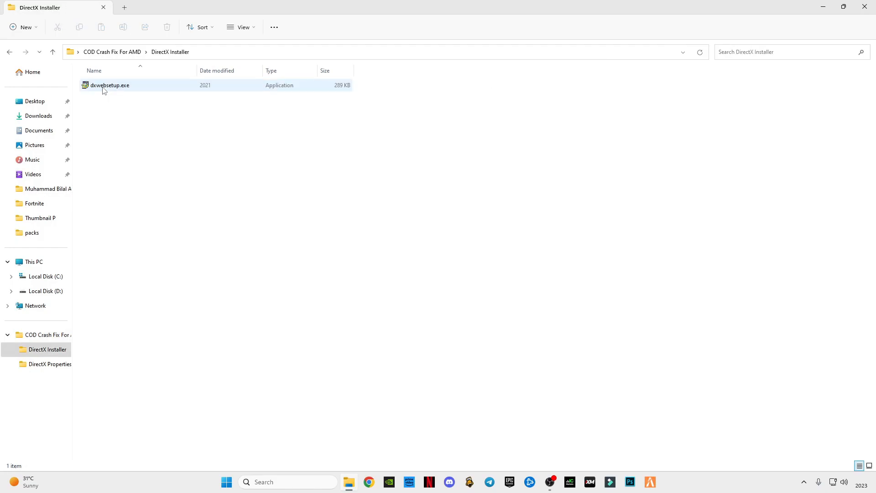
- Run dxwebsetup.exe as administrator, accepting the agreement and declining the Bing Bar, until finished
{"action": "right_click", "coordinate": [111, 88]}
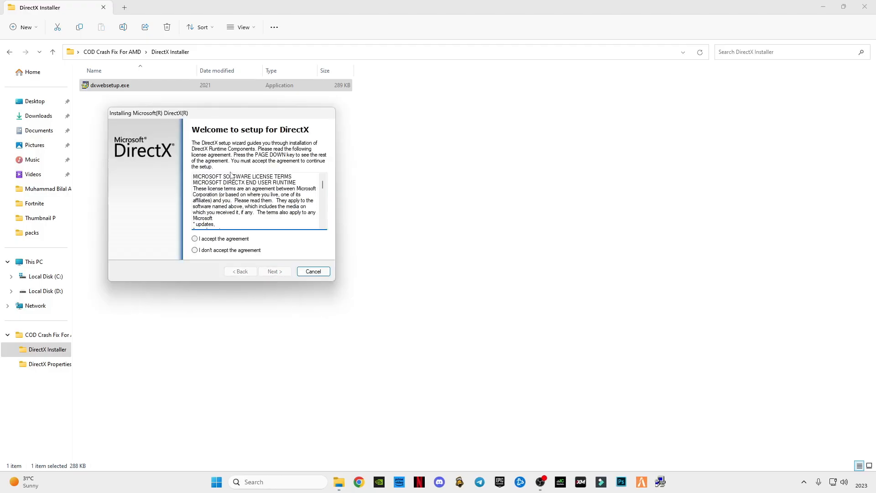
{"action": "left_click", "coordinate": [196, 238]}
{"action": "left_click", "coordinate": [273, 271]}
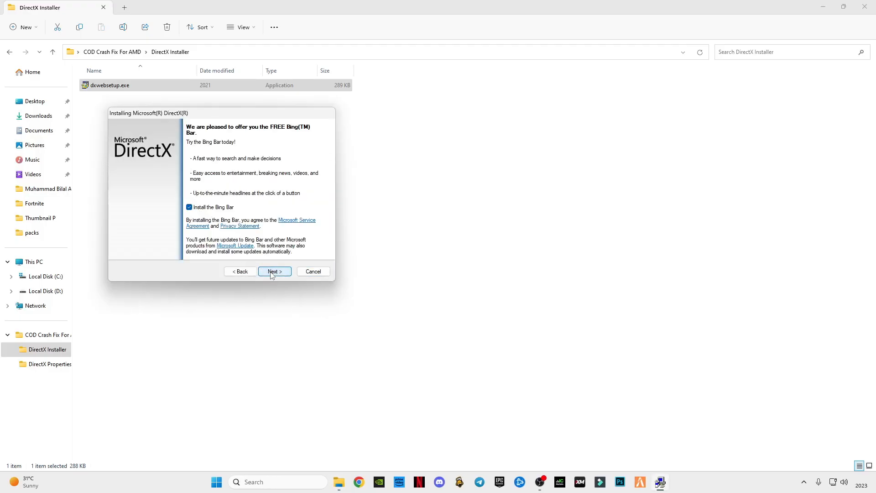
{"action": "left_click", "coordinate": [189, 207]}
{"action": "left_click", "coordinate": [274, 272]}
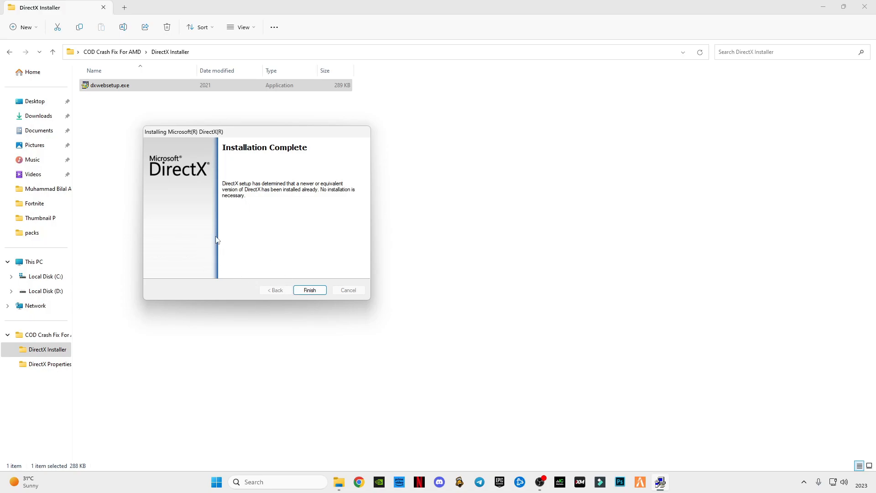
{"action": "left_click", "coordinate": [307, 290]}
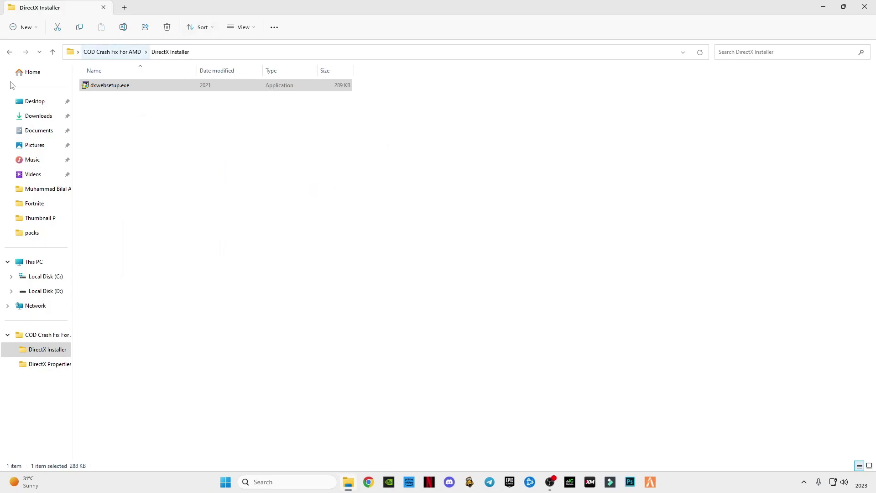
- Launch dxcpl.exe from the DirectX Properties folder and centre its window
{"action": "left_click", "coordinate": [9, 52]}
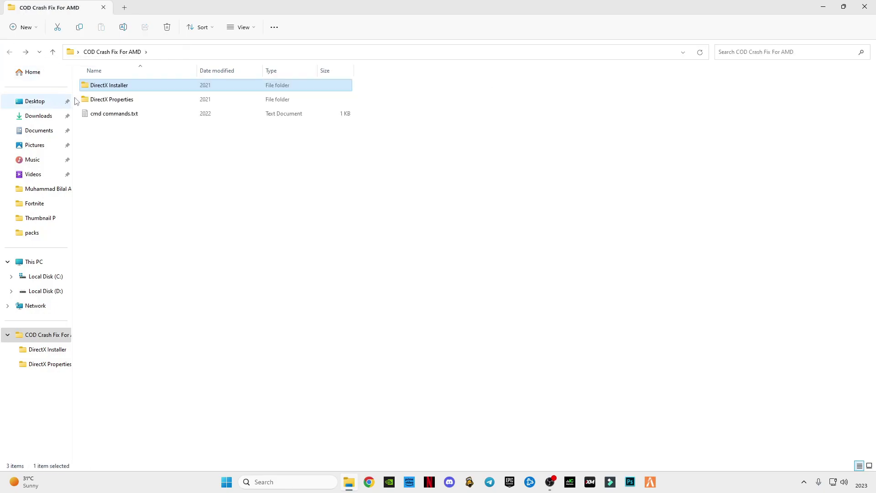
{"action": "double_click", "coordinate": [109, 101]}
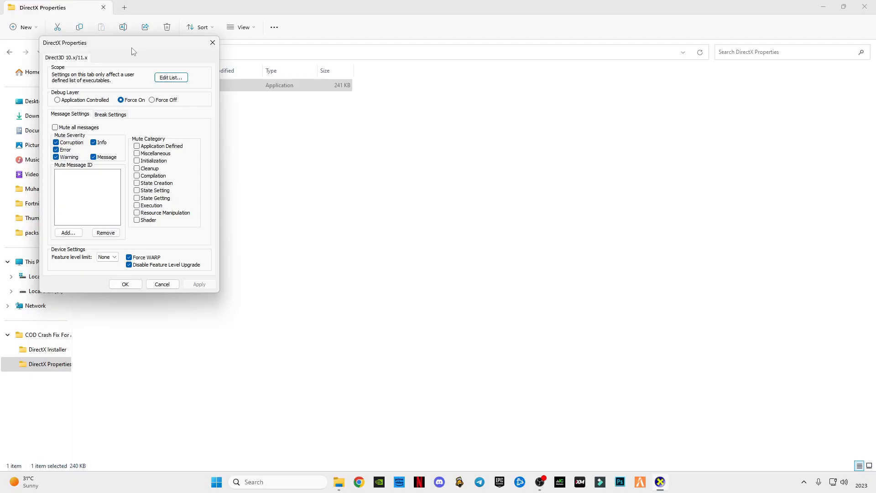
{"action": "left_click_drag", "start_coordinate": [108, 48], "coordinate": [396, 170]}
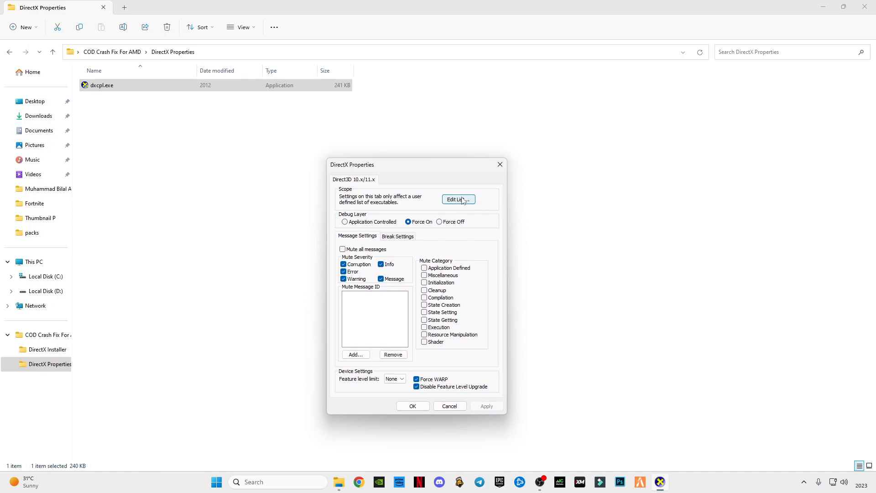
- Clear the Direct3D executable list and browse to Program Files (x86)
{"action": "left_click", "coordinate": [465, 201]}
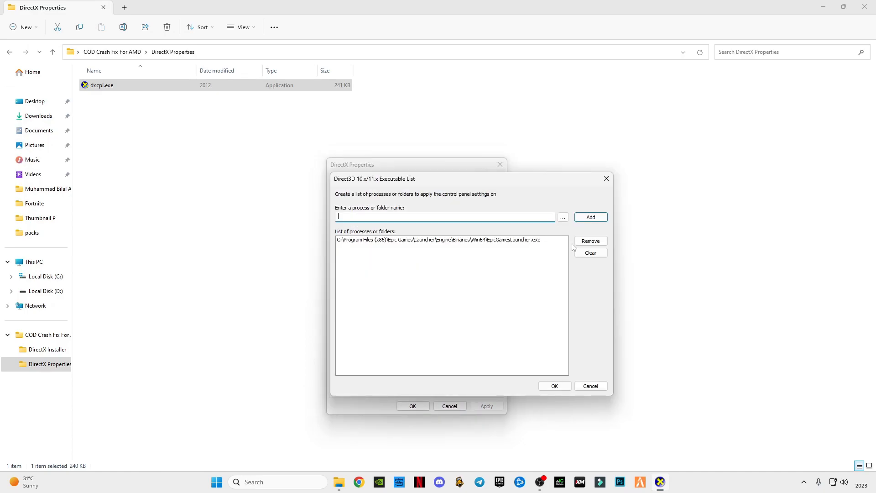
{"action": "left_click", "coordinate": [590, 253]}
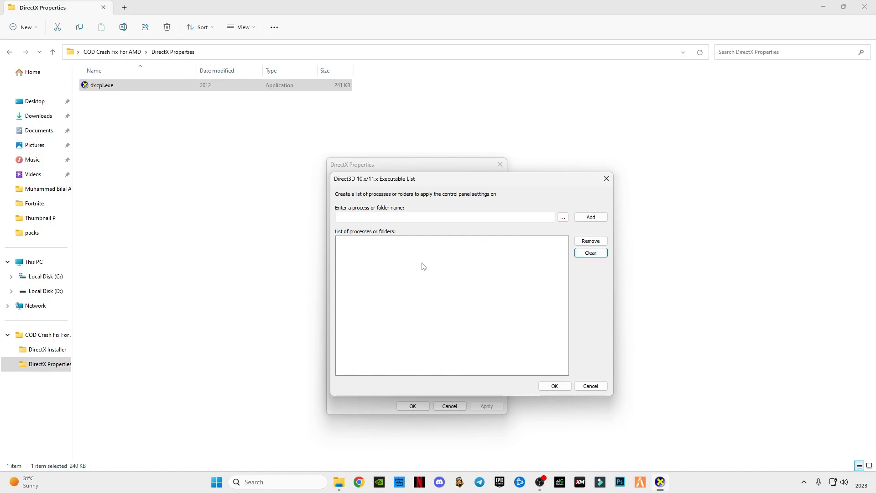
{"action": "left_click", "coordinate": [562, 218]}
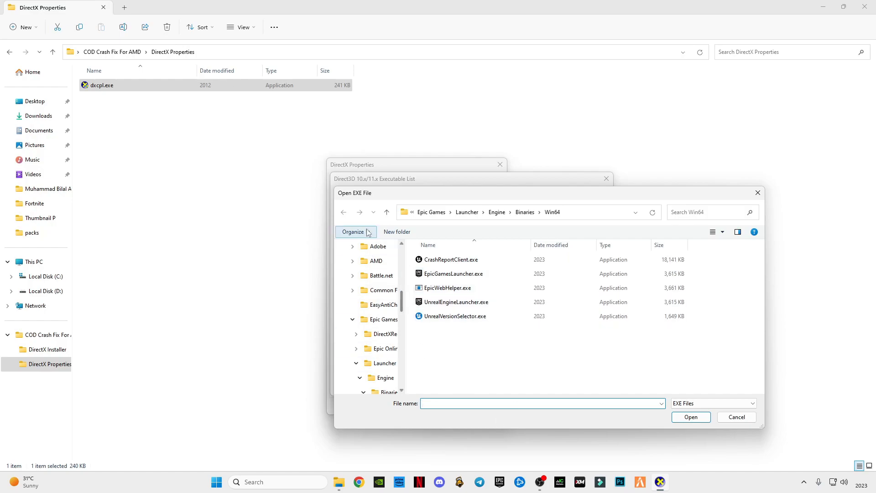
{"action": "scroll", "coordinate": [380, 308], "scroll_direction": "up", "scroll_amount": 5}
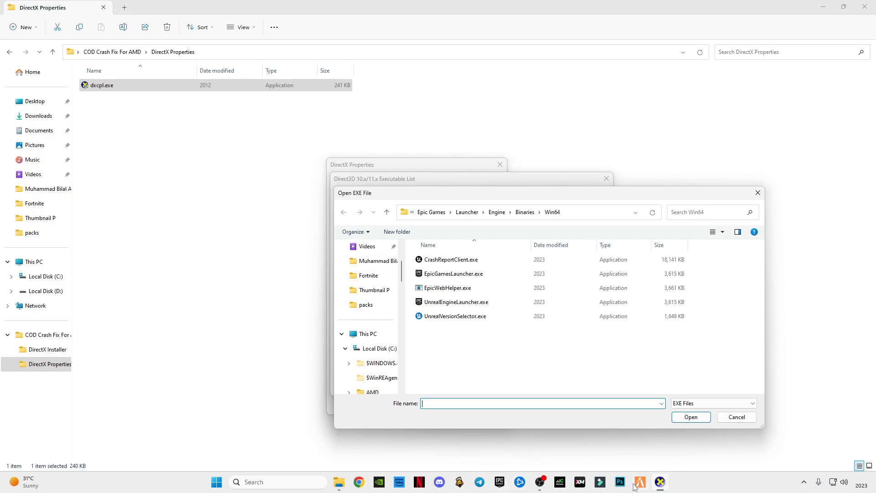
{"action": "left_click", "coordinate": [376, 349]}
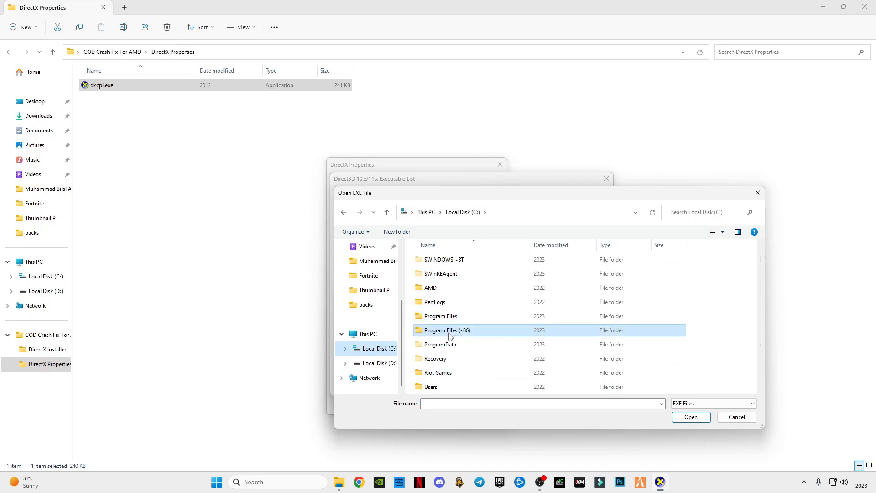
{"action": "double_click", "coordinate": [439, 331]}
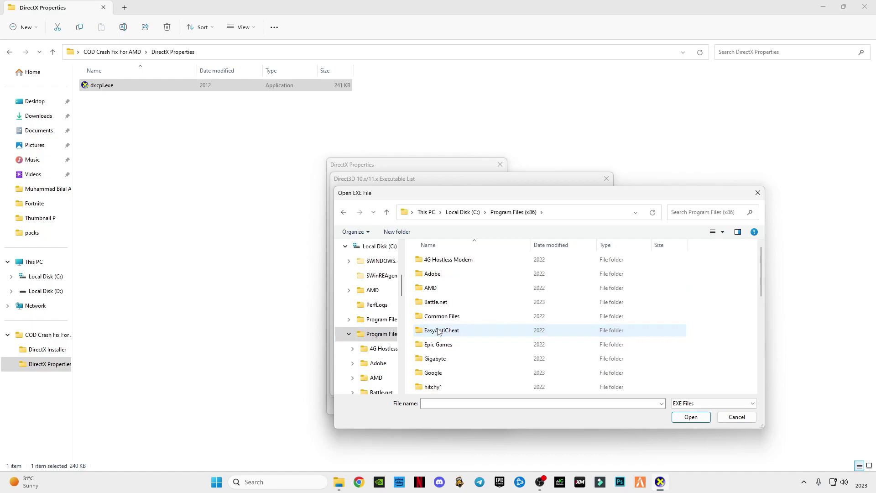
- Look at Battle.net.exe, then select Steam's steam.exe and add it to the list
{"action": "left_click", "coordinate": [474, 301]}
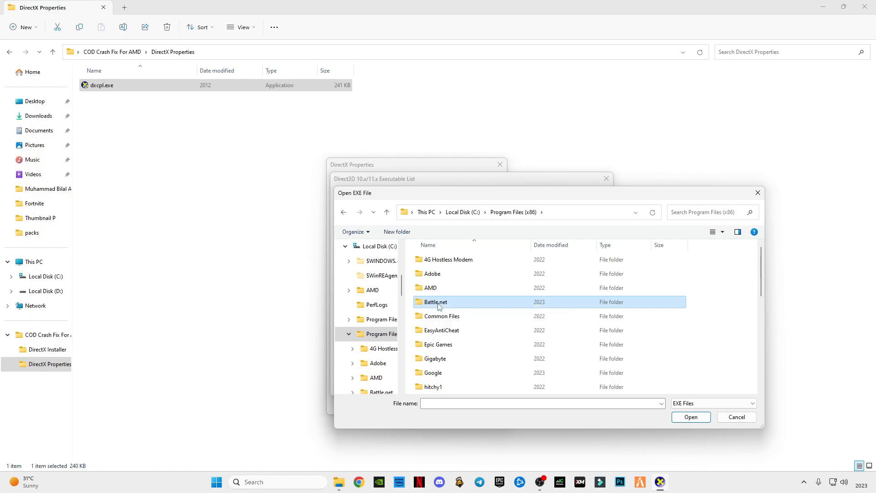
{"action": "double_click", "coordinate": [438, 302]}
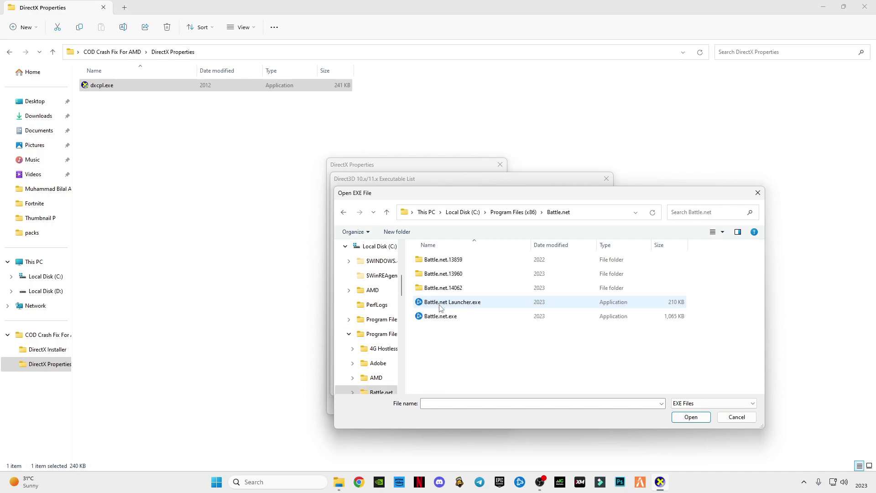
{"action": "left_click", "coordinate": [458, 319]}
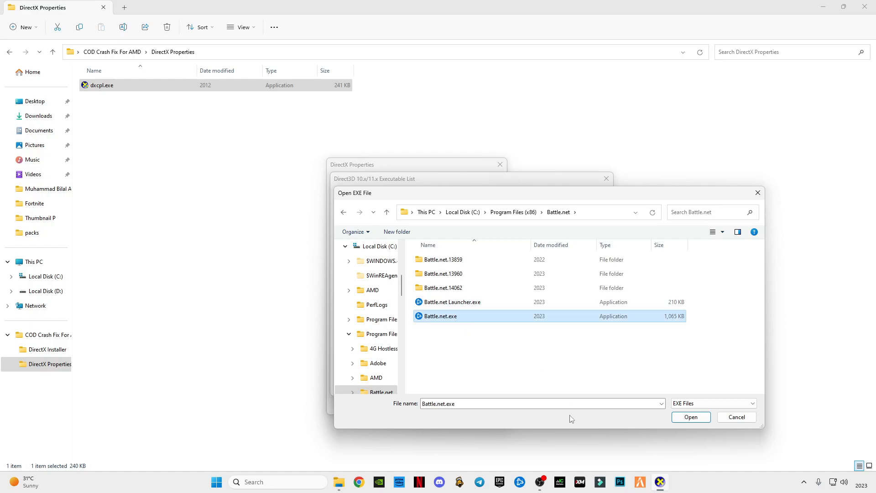
{"action": "left_click", "coordinate": [345, 214]}
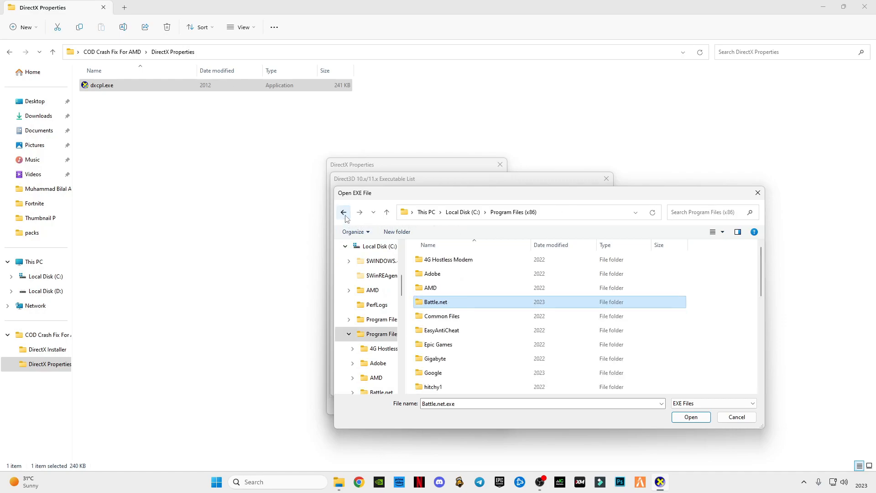
{"action": "scroll", "coordinate": [460, 328], "scroll_direction": "down", "scroll_amount": 3}
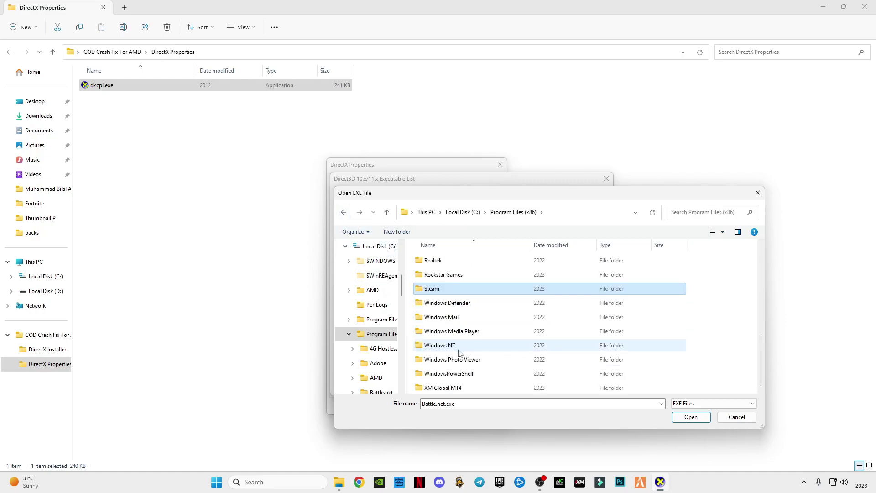
{"action": "double_click", "coordinate": [433, 289]}
{"action": "scroll", "coordinate": [452, 308], "scroll_direction": "down", "scroll_amount": 3}
{"action": "scroll", "coordinate": [460, 317], "scroll_direction": "down", "scroll_amount": 3}
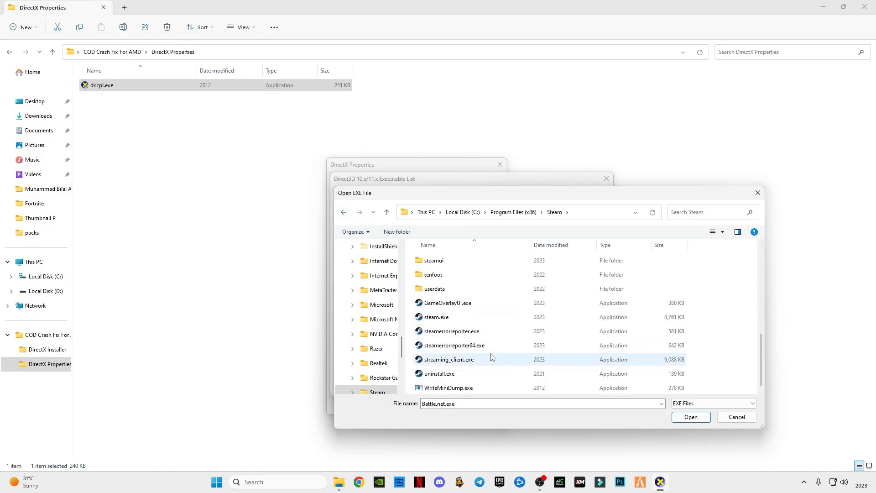
{"action": "left_click", "coordinate": [438, 317]}
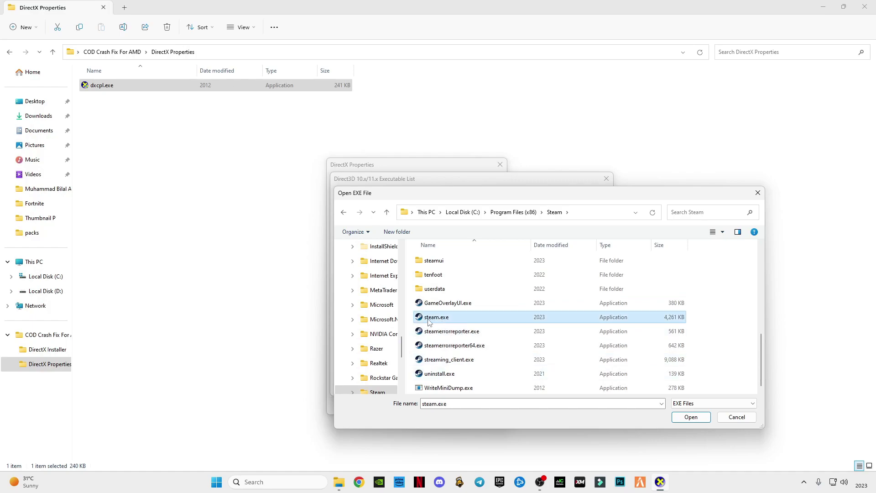
{"action": "left_click", "coordinate": [691, 417]}
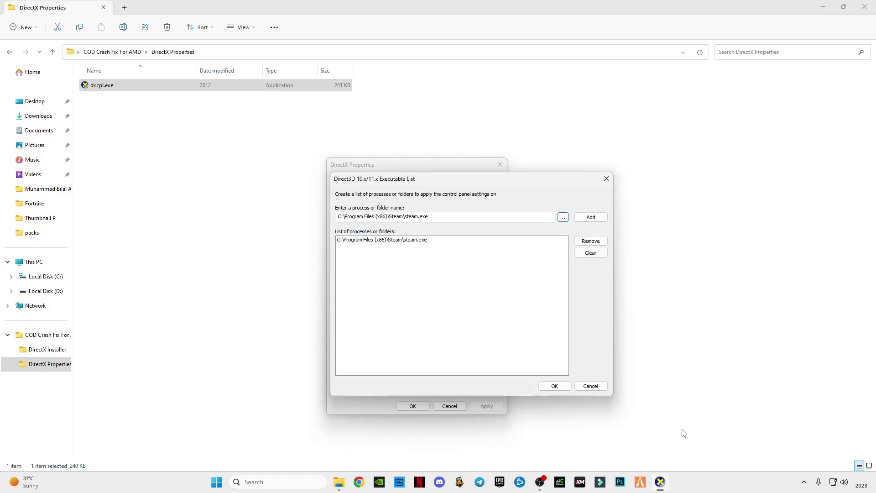
- Accept the executable list, then apply the Force On, Force WARP and Disable Feature Level Upgrade settings and close DirectX properties
{"action": "left_click", "coordinate": [554, 386]}
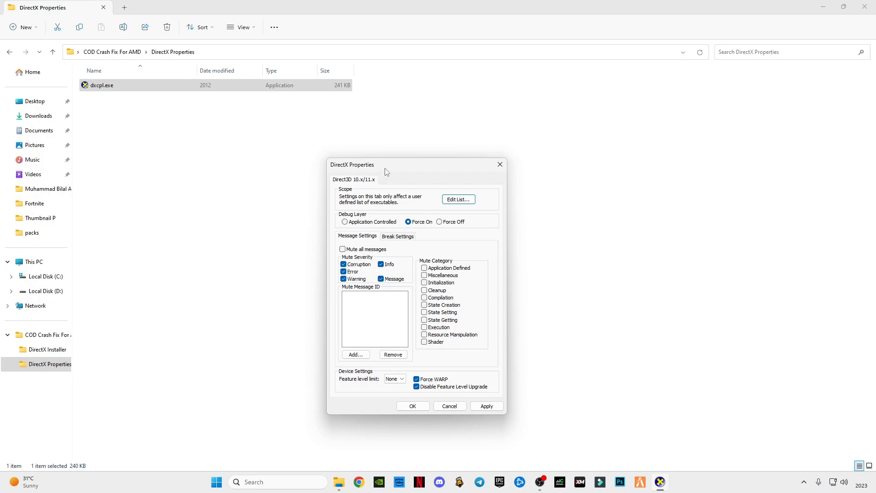
{"action": "left_click_drag", "start_coordinate": [387, 167], "coordinate": [421, 160]}
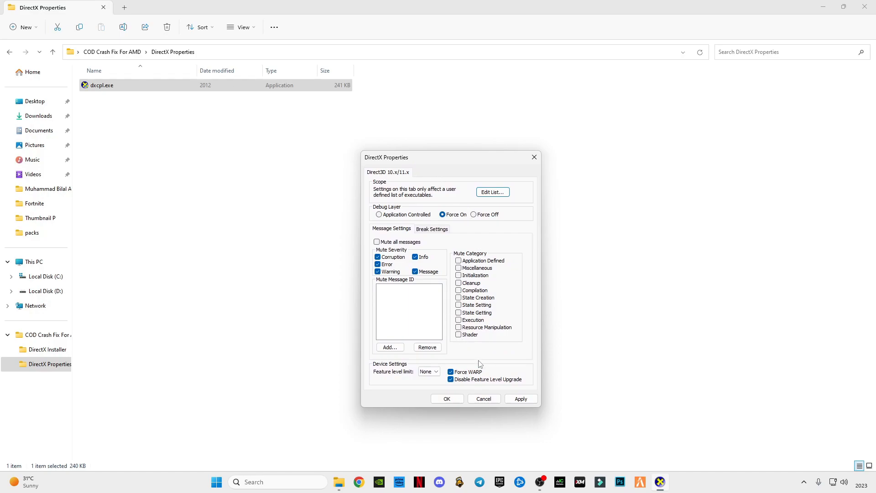
{"action": "left_click_drag", "start_coordinate": [433, 164], "coordinate": [443, 140]}
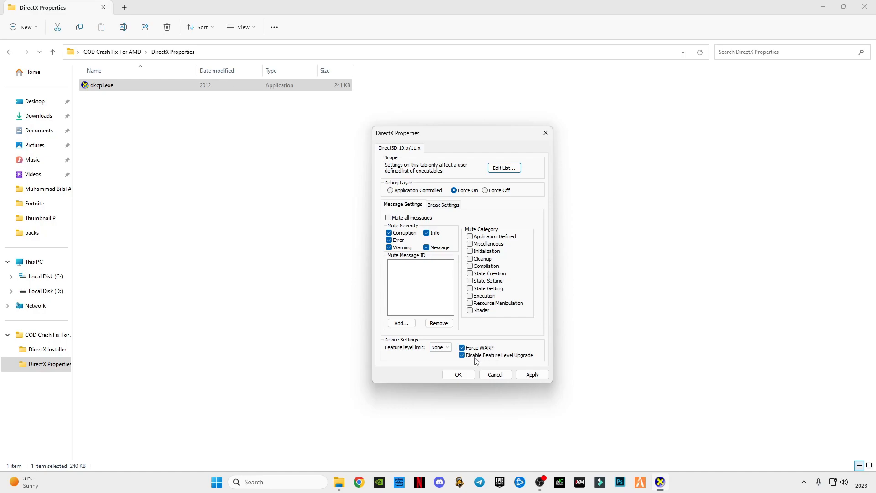
{"action": "left_click", "coordinate": [533, 375]}
{"action": "left_click", "coordinate": [457, 375]}
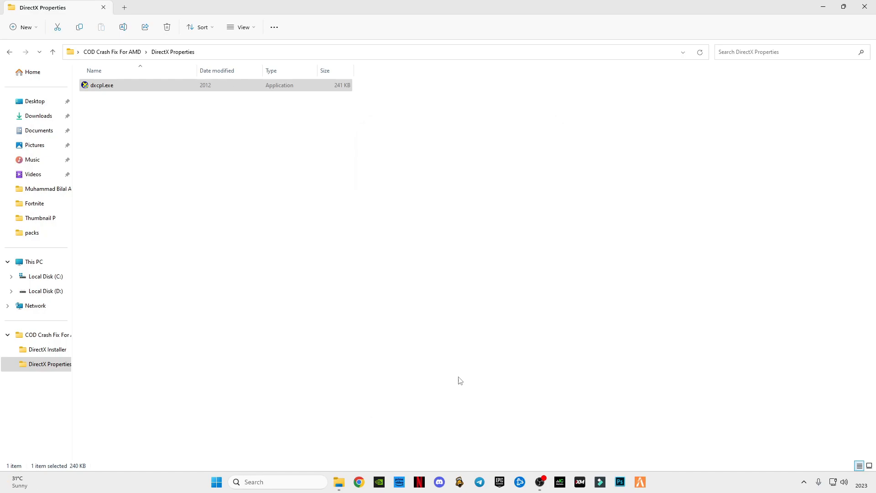
- Open cmd commands.txt from the COD Crash Fix For AMD folder and start Command Prompt as administrator
{"action": "left_click", "coordinate": [10, 52]}
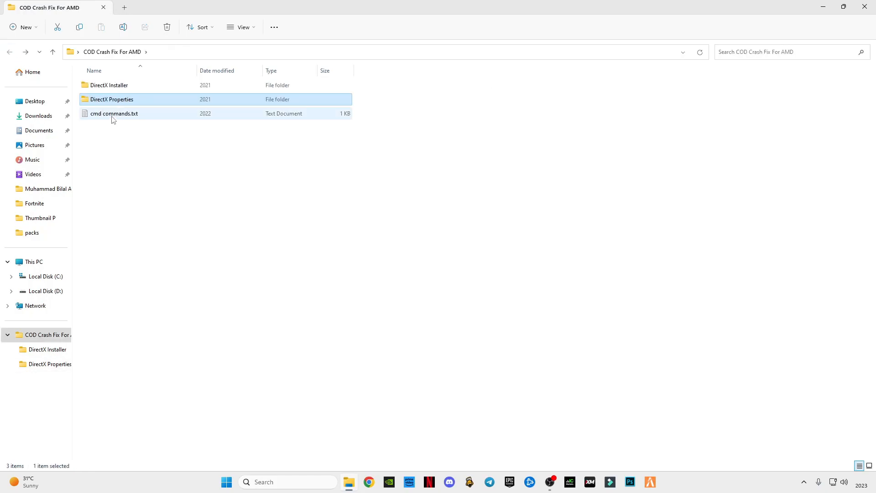
{"action": "double_click", "coordinate": [112, 115]}
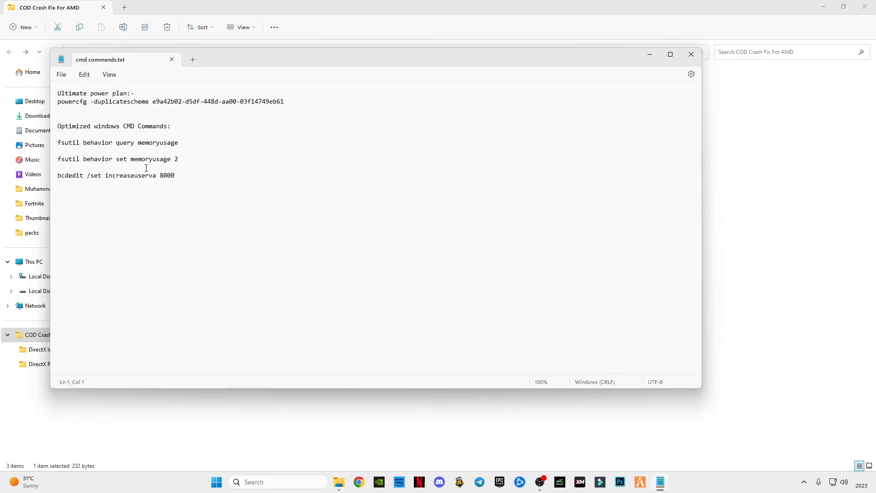
{"action": "left_click", "coordinate": [288, 482]}
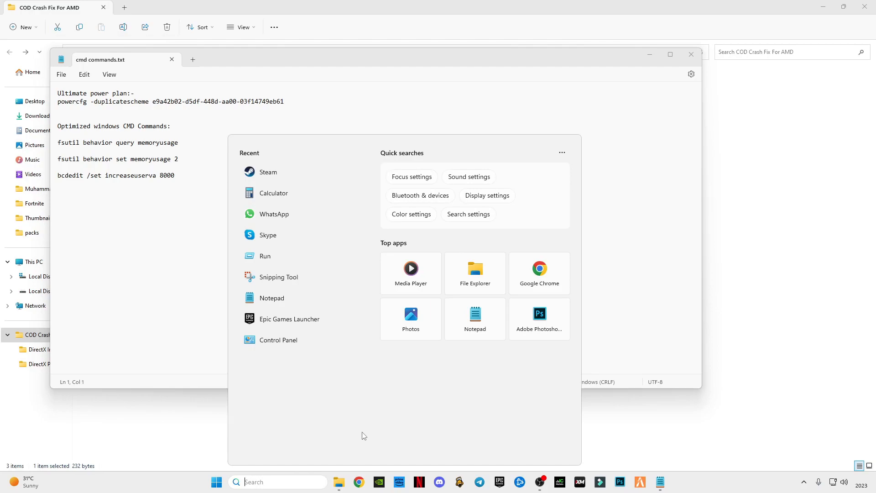
{"action": "type", "text": "cmd"}
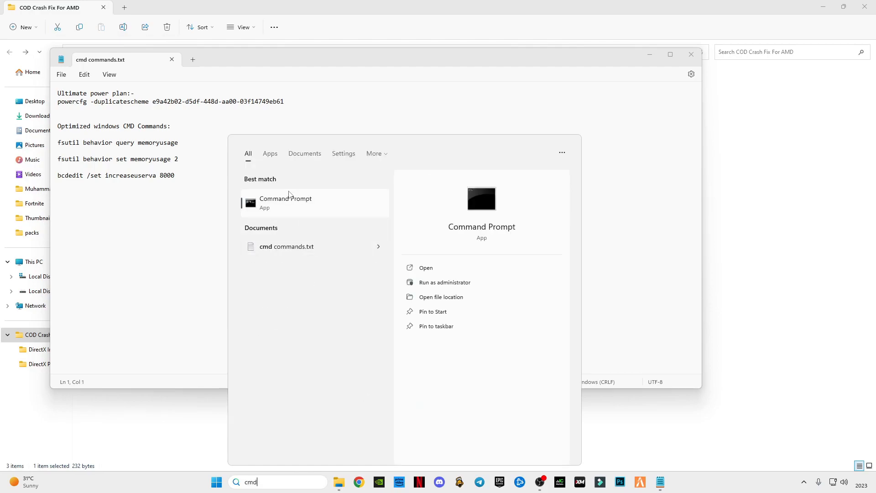
{"action": "right_click", "coordinate": [280, 204]}
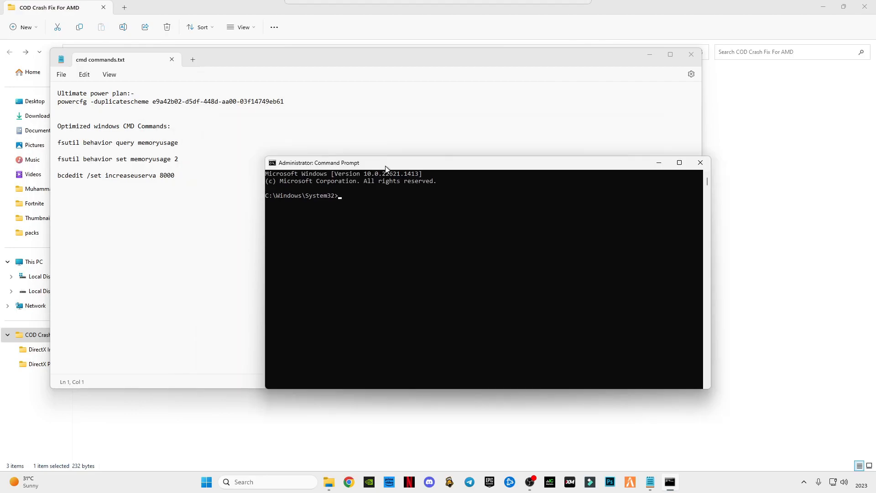
- Run the powercfg Ultimate Performance power plan command copied from the notes in the admin Command Prompt
{"action": "left_click_drag", "start_coordinate": [288, 102], "coordinate": [58, 101]}
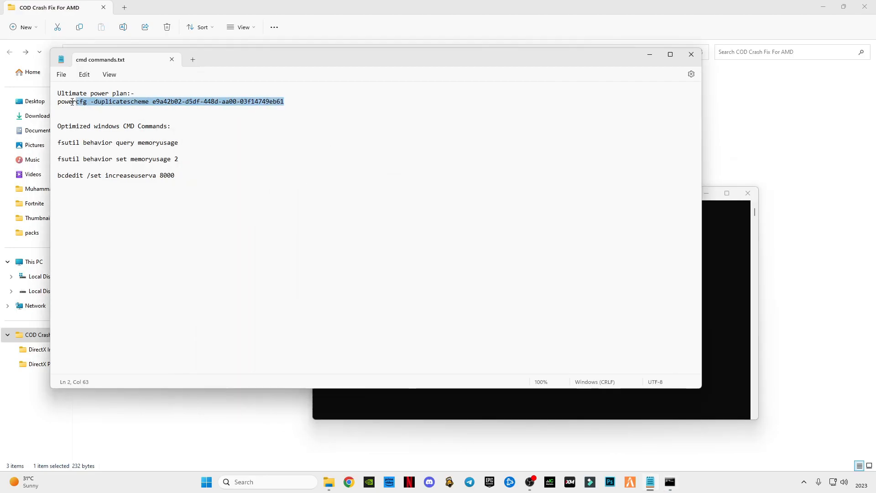
{"action": "left_click", "coordinate": [378, 400]}
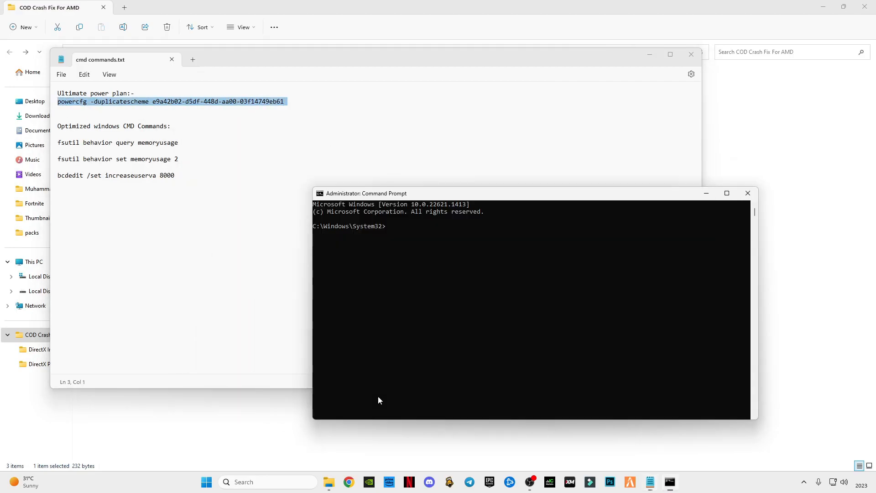
{"action": "type", "text": "powercfg -duplicatescheme e9a42b02-d5df-448d-aa00-03f14749eb61"}
{"action": "key", "text": "Return"}
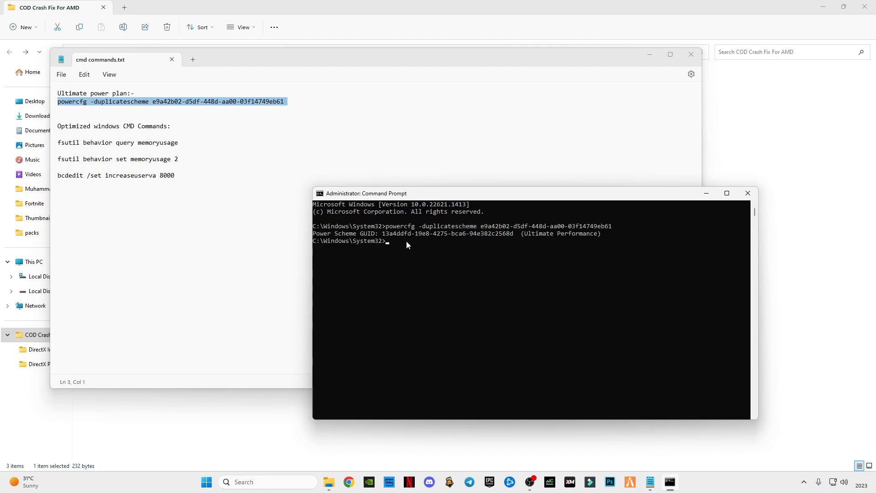
{"action": "key", "text": "Return"}
- Run the three optimization commands including bcdedit increaseuserva, then exit Command Prompt
{"action": "left_click", "coordinate": [182, 186]}
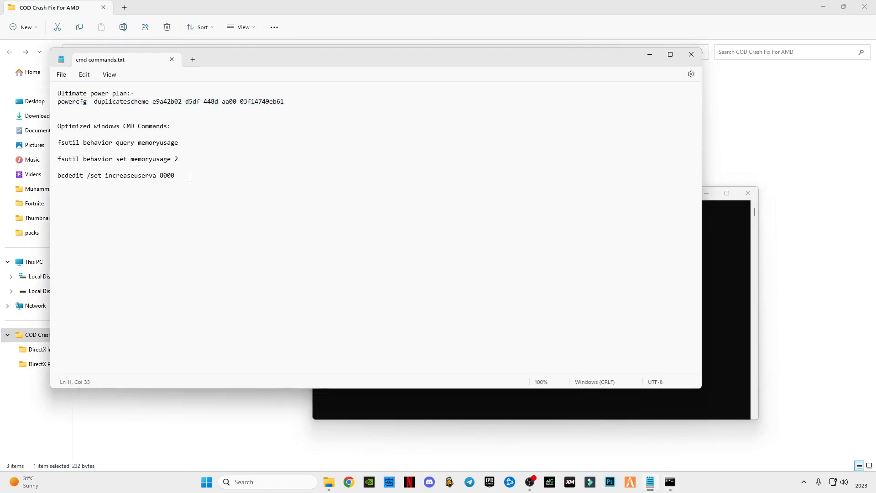
{"action": "mouse_move", "coordinate": [58, 175]}
{"action": "left_mouse_down"}
{"action": "mouse_move", "coordinate": [177, 175]}
{"action": "mouse_move", "coordinate": [58, 142]}
{"action": "left_mouse_up"}
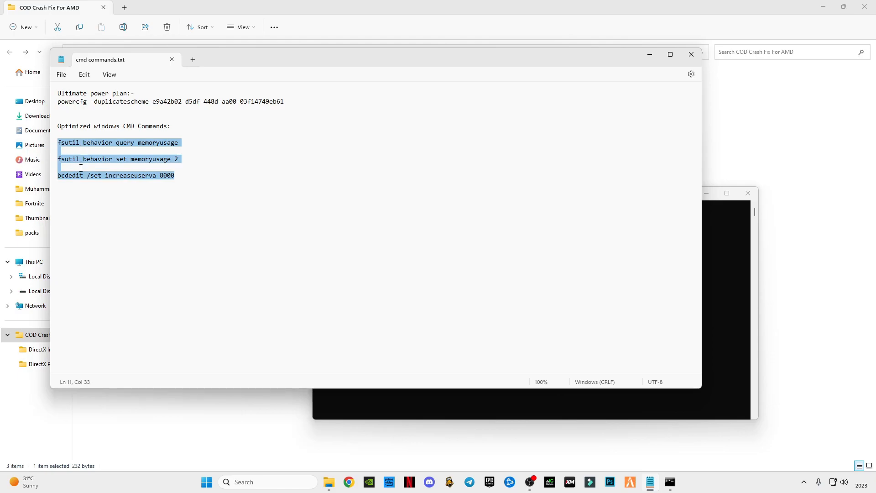
{"action": "left_click", "coordinate": [426, 396]}
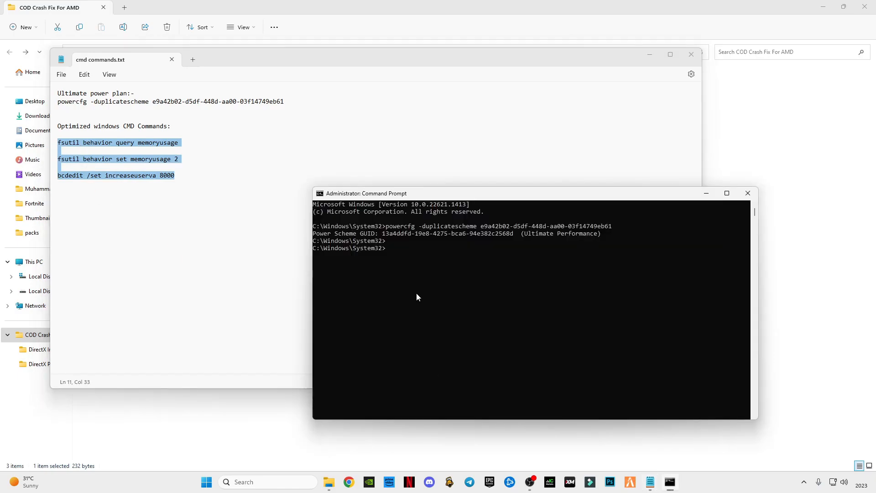
{"action": "right_click", "coordinate": [423, 292]}
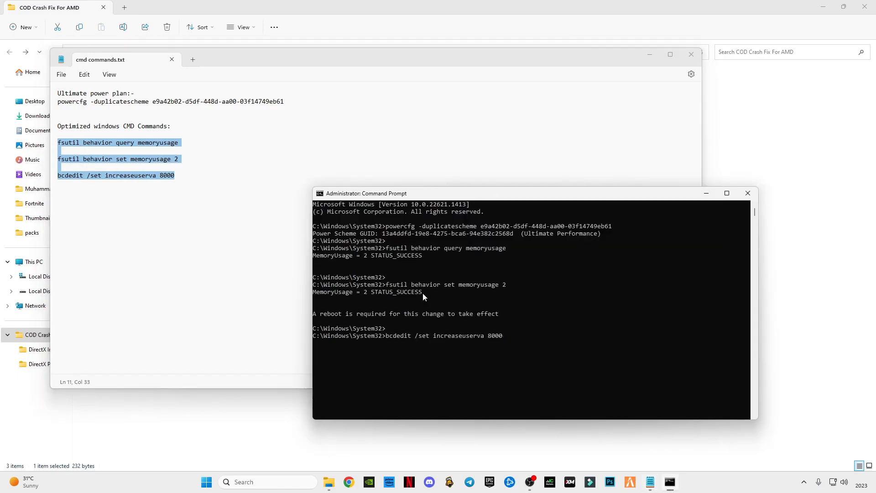
{"action": "key", "text": "Return"}
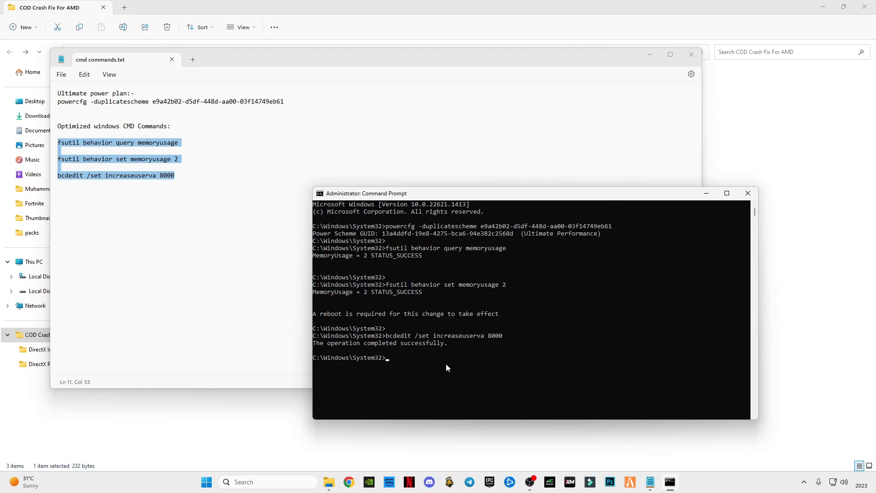
{"action": "type", "text": "EXit"}
{"action": "key", "text": "Return"}
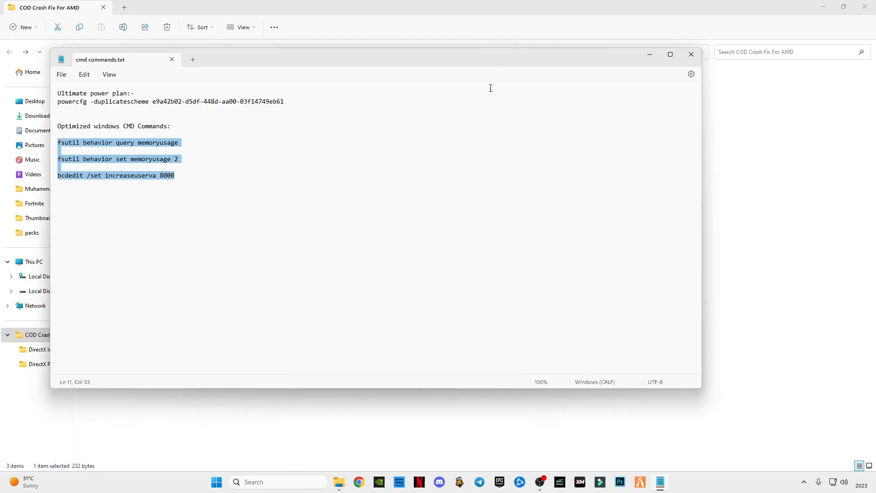
- Close Notepad and File Explorer, briefly show the Start menu power options, and return to the bare desktop
{"action": "left_click", "coordinate": [690, 54]}
{"action": "left_click", "coordinate": [864, 6]}
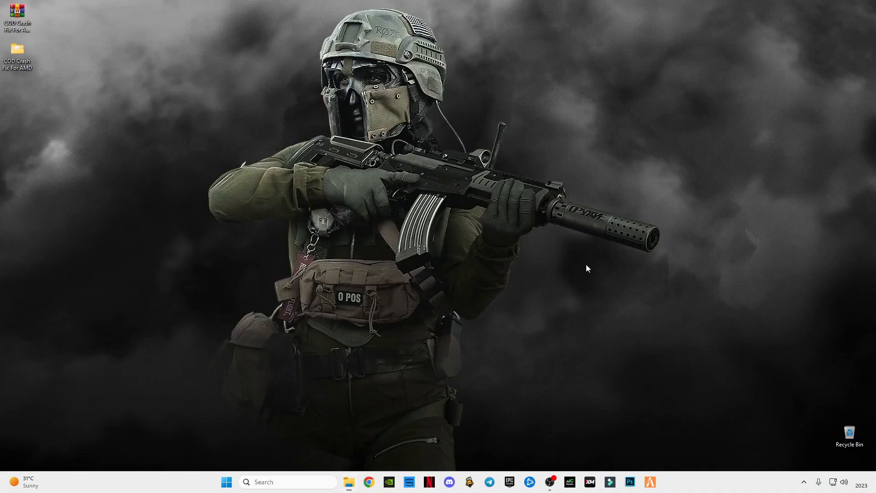
{"action": "left_click", "coordinate": [227, 482]}
{"action": "left_click", "coordinate": [551, 451]}
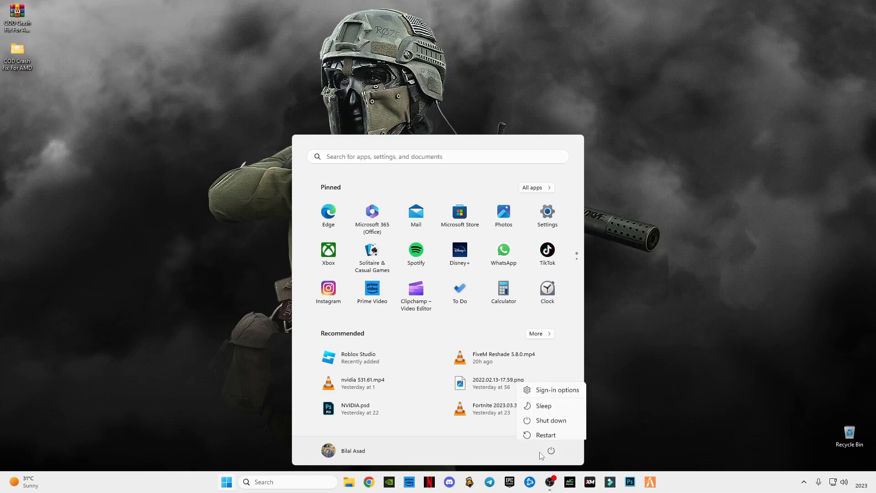
{"action": "key", "text": "Escape"}
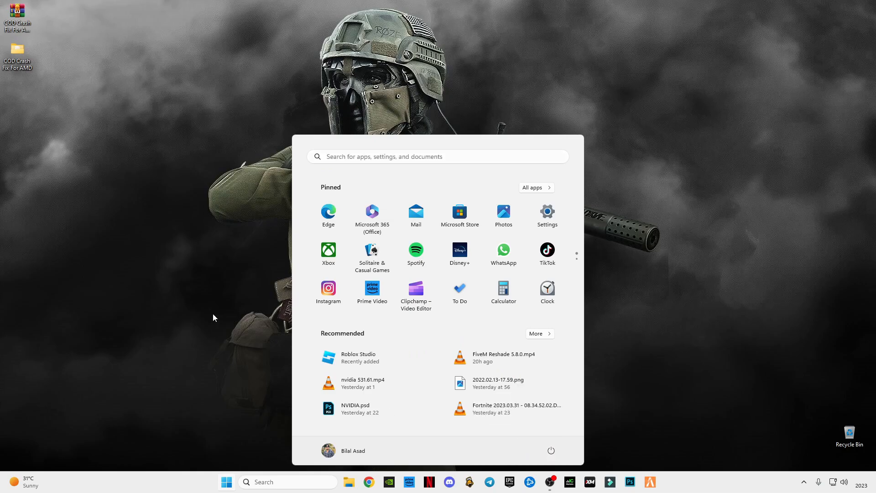
{"action": "left_click", "coordinate": [244, 131]}
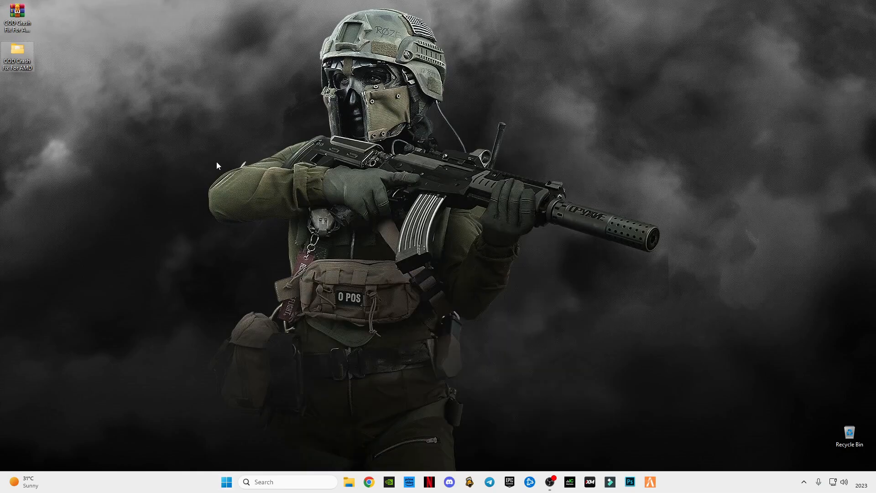